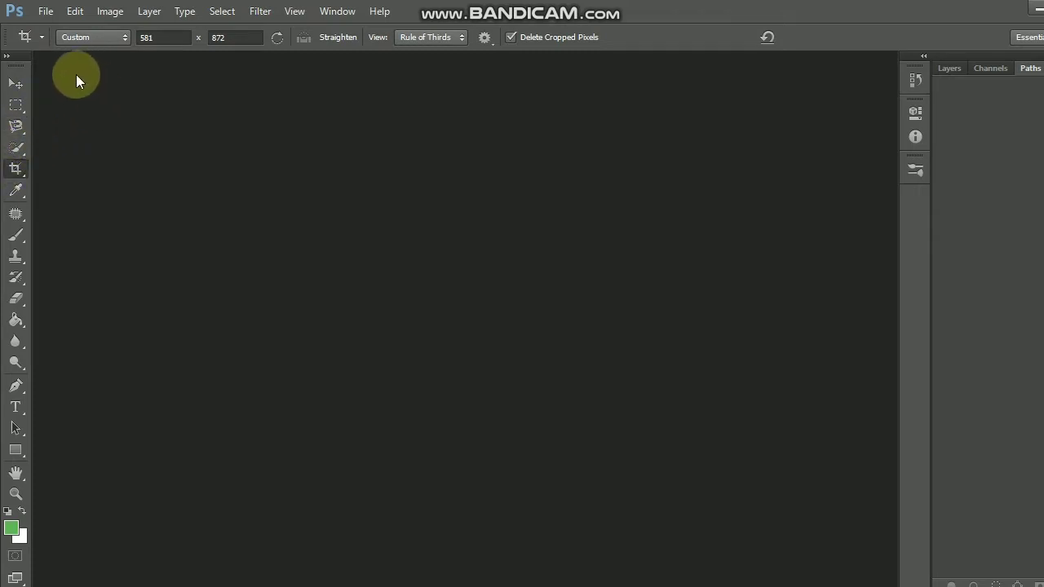
Delete the 4 x 6 and 5 x 3 inch crop presets from the Tool Preset picker.
click(41, 36)
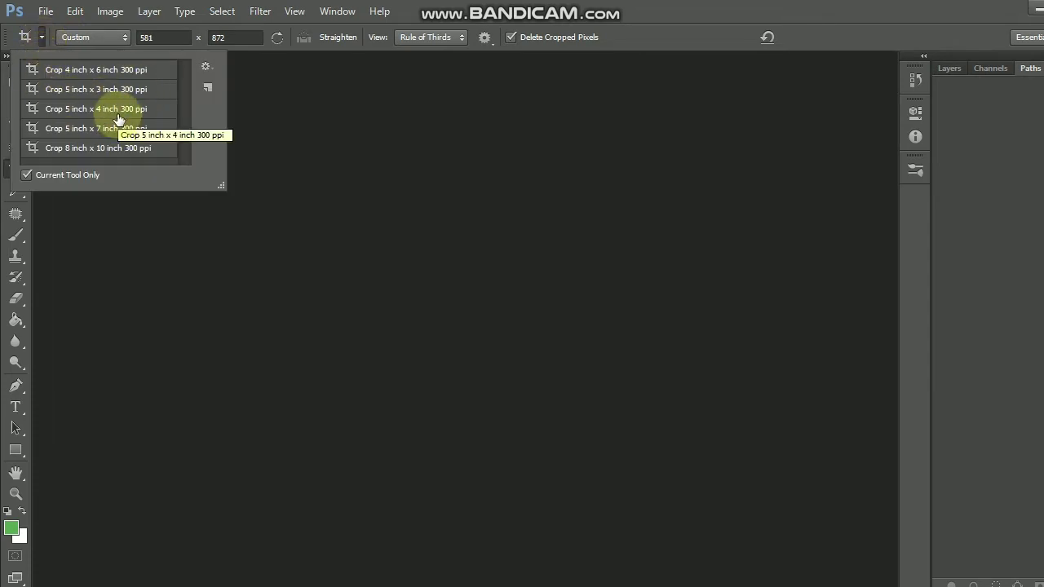
click(146, 75)
right_click(145, 73)
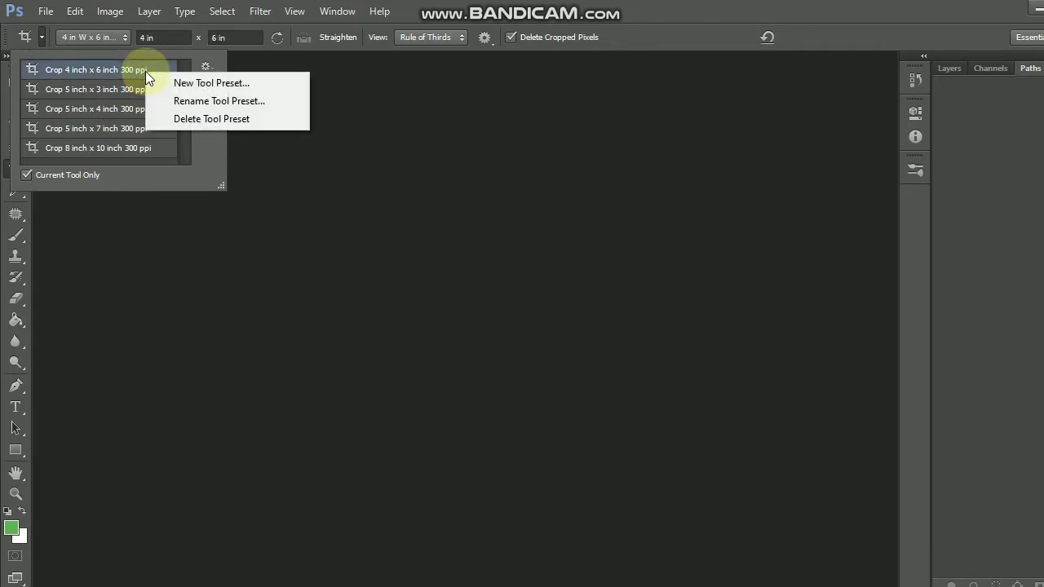
click(220, 120)
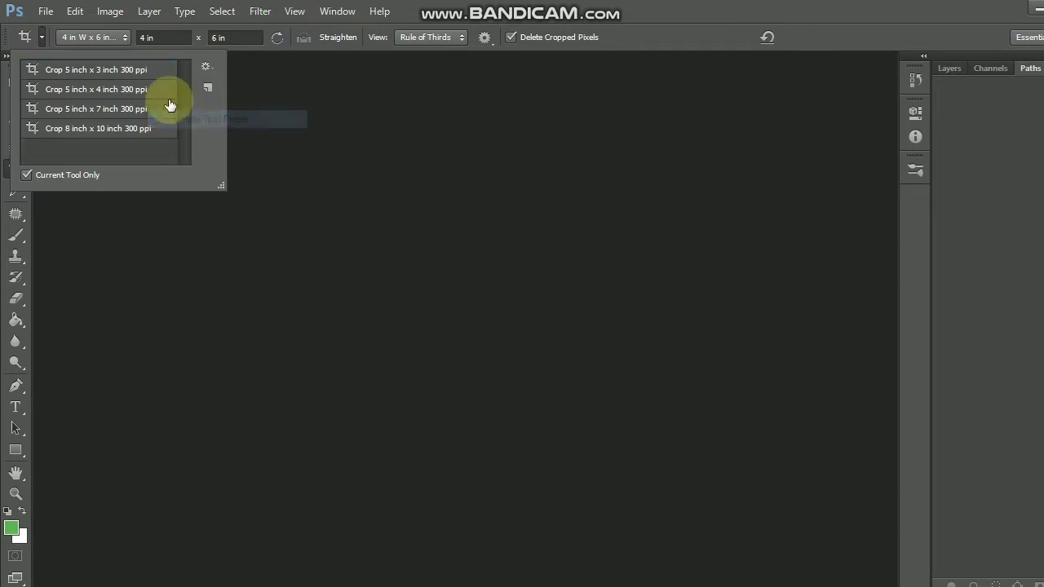
click(130, 69)
right_click(132, 73)
click(174, 120)
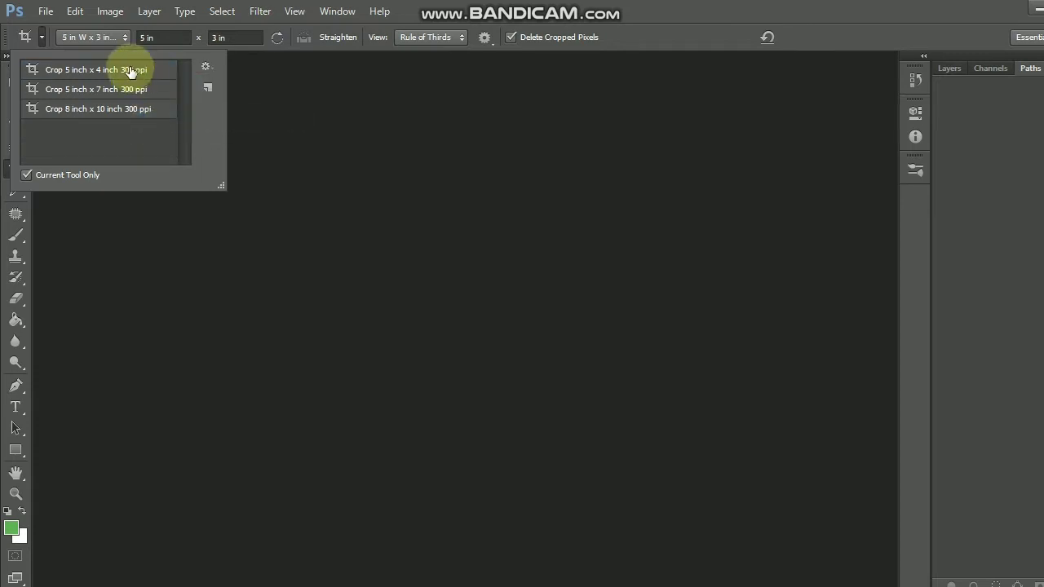
Delete the remaining 5 x 4, 5 x 7 and 8 x 10 inch crop presets.
click(130, 69)
right_click(130, 69)
click(163, 114)
right_click(128, 73)
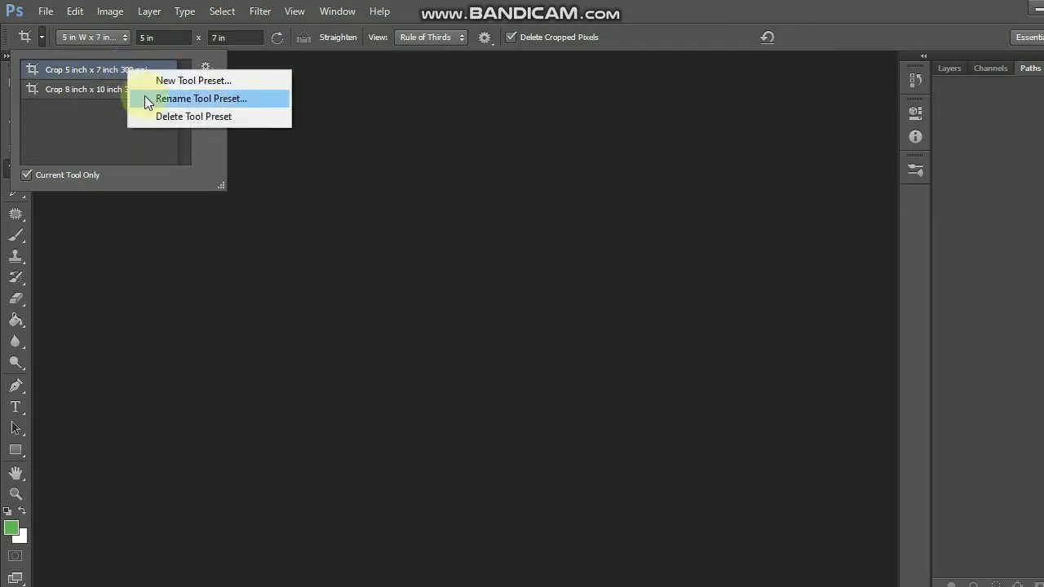
click(163, 119)
click(116, 73)
right_click(117, 72)
click(149, 118)
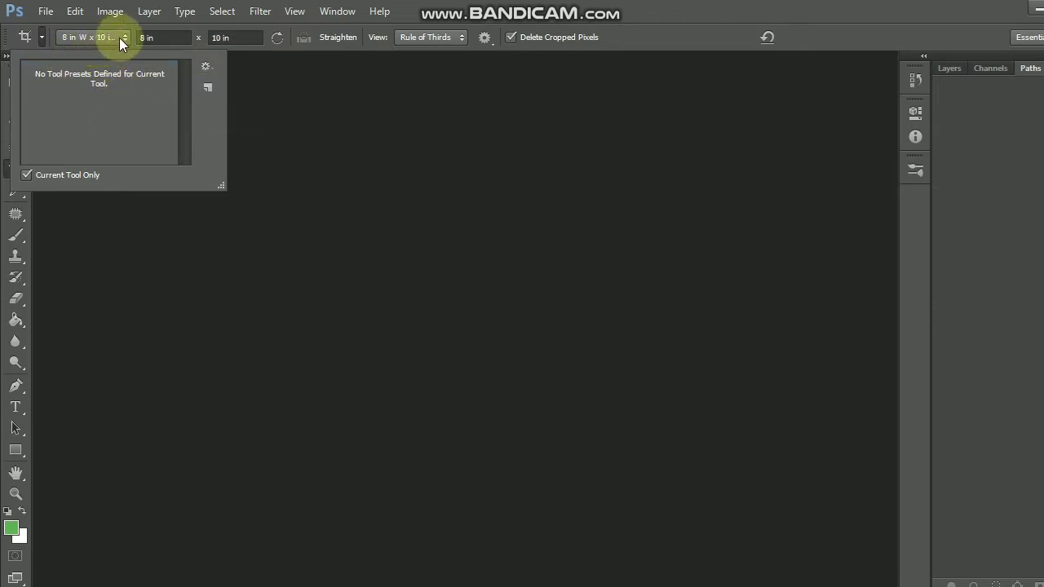
Switch the crop ratio from 8 x 10 in at 300 ppi to Unconstrained.
click(40, 38)
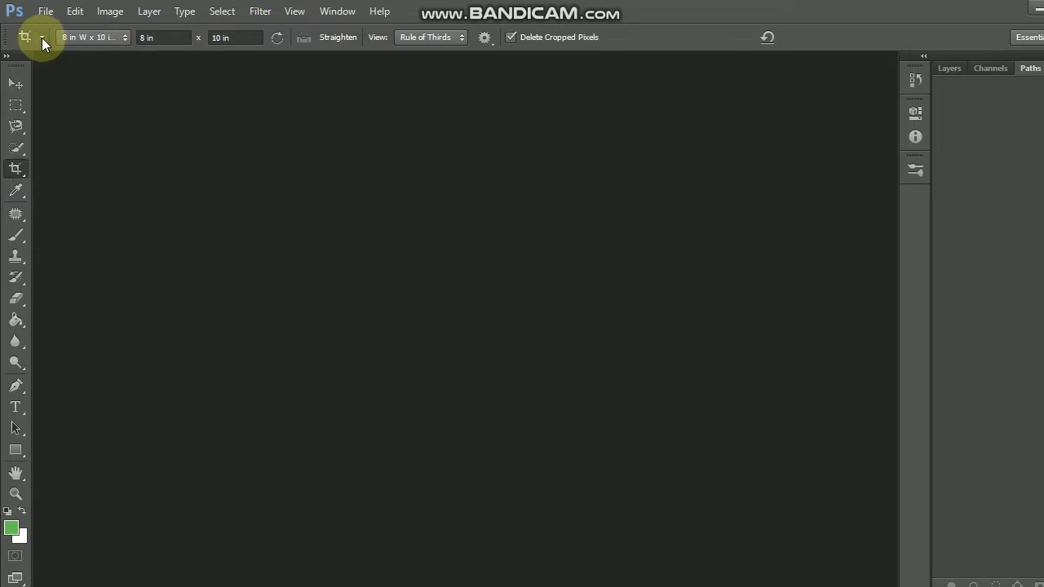
click(123, 39)
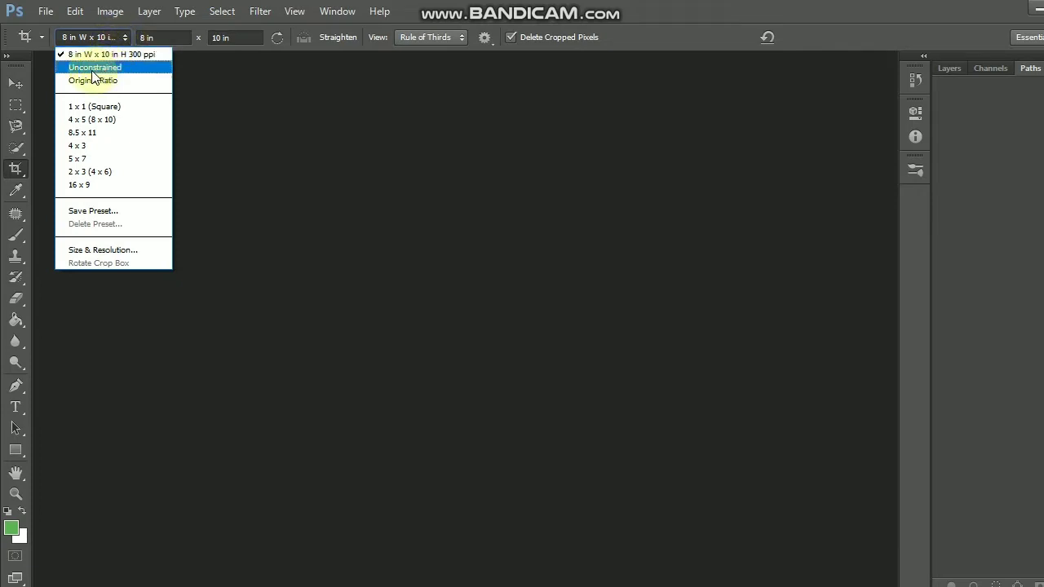
click(101, 70)
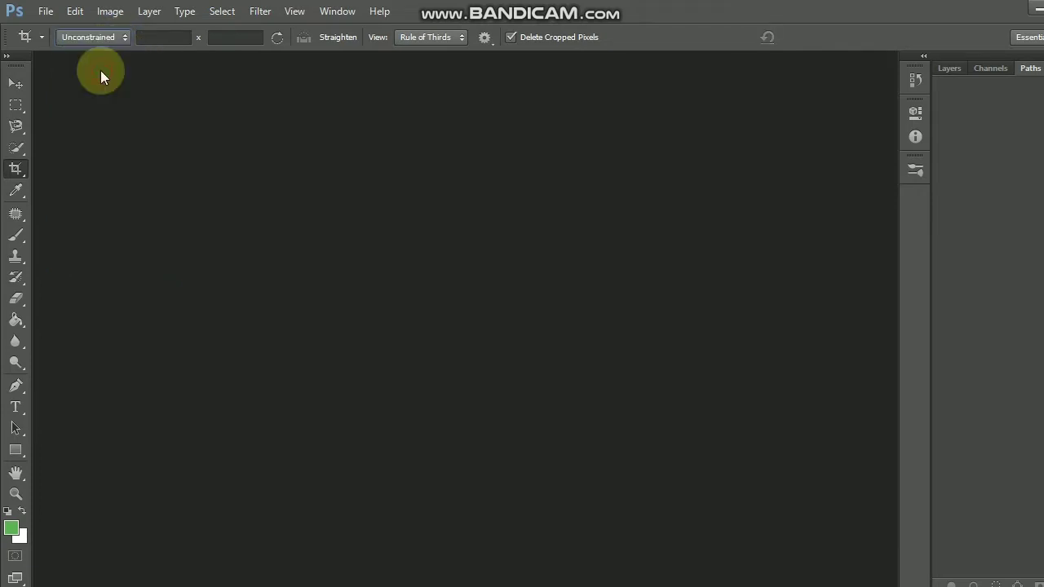
click(80, 39)
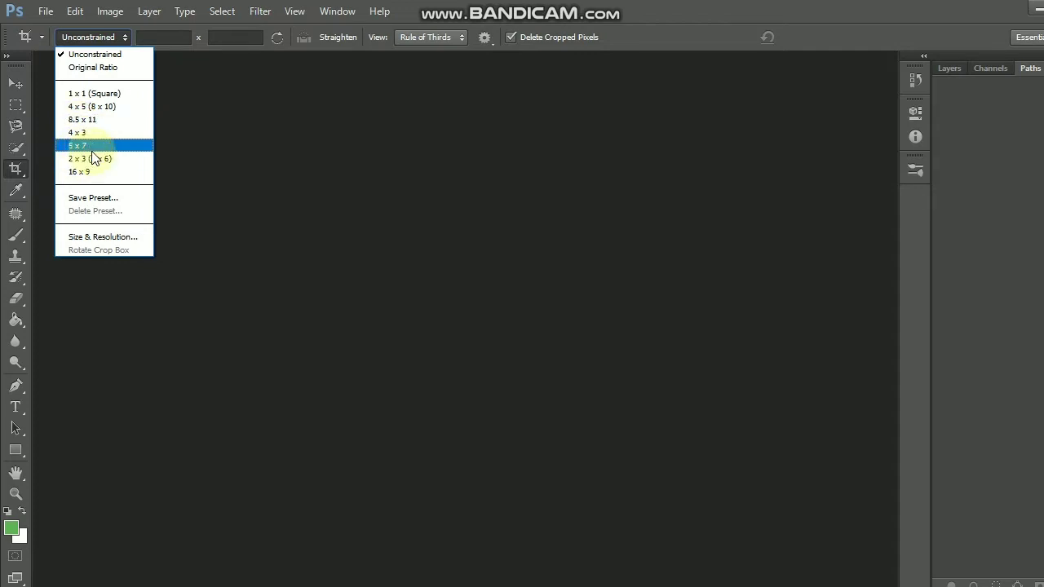
In Size & Resolution, enter 2 cm × 2,7 cm at 300 Pixels/Inch with Save as Crop Preset ticked.
click(108, 237)
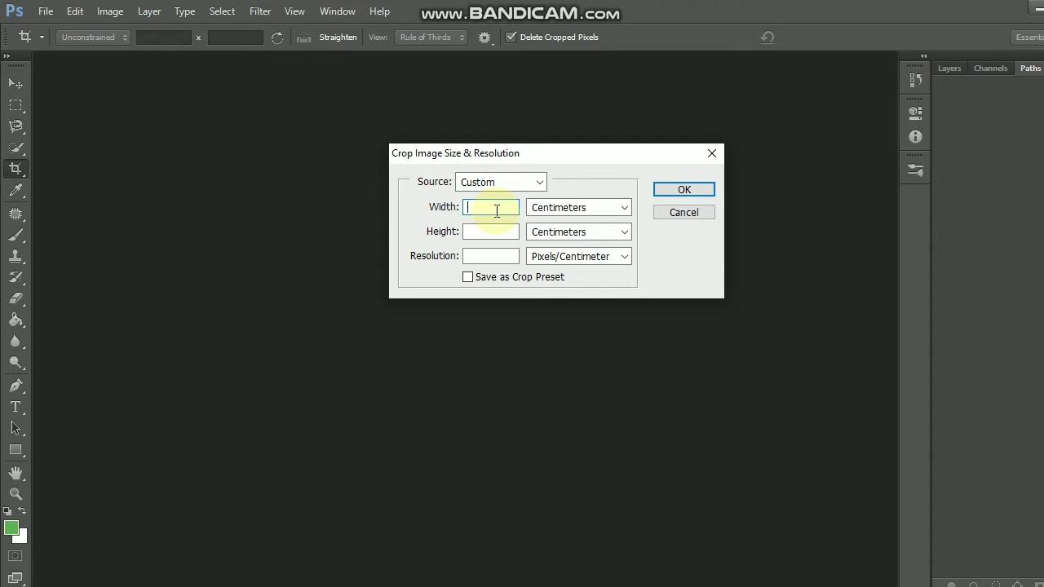
text(2)
click(492, 230)
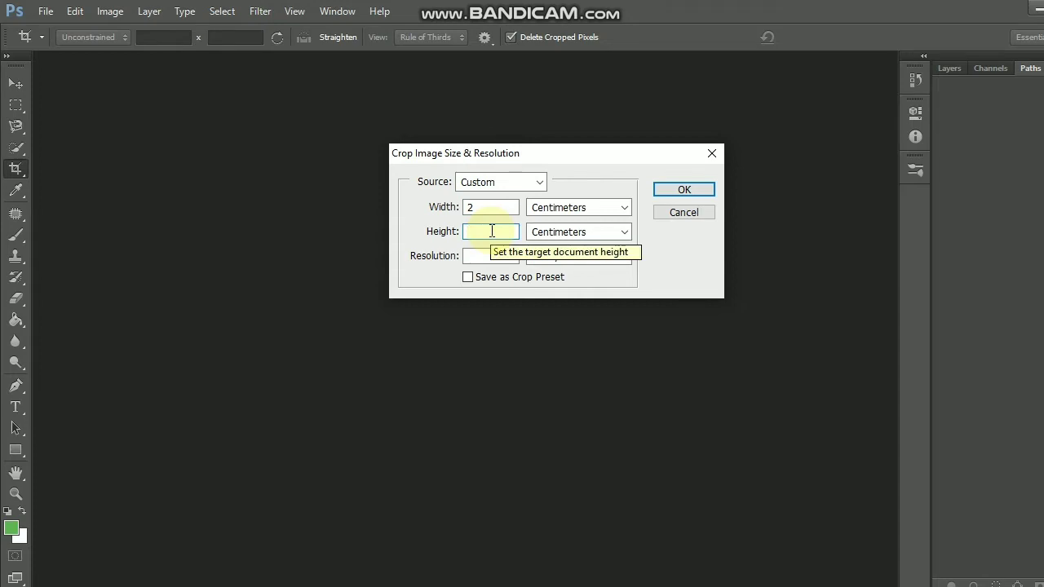
text(2)
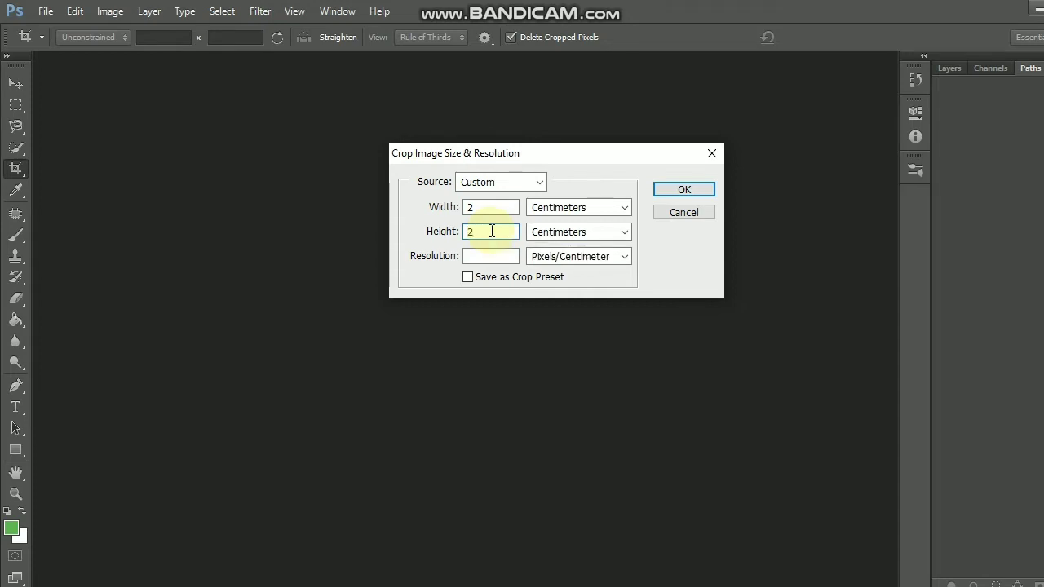
text(7)
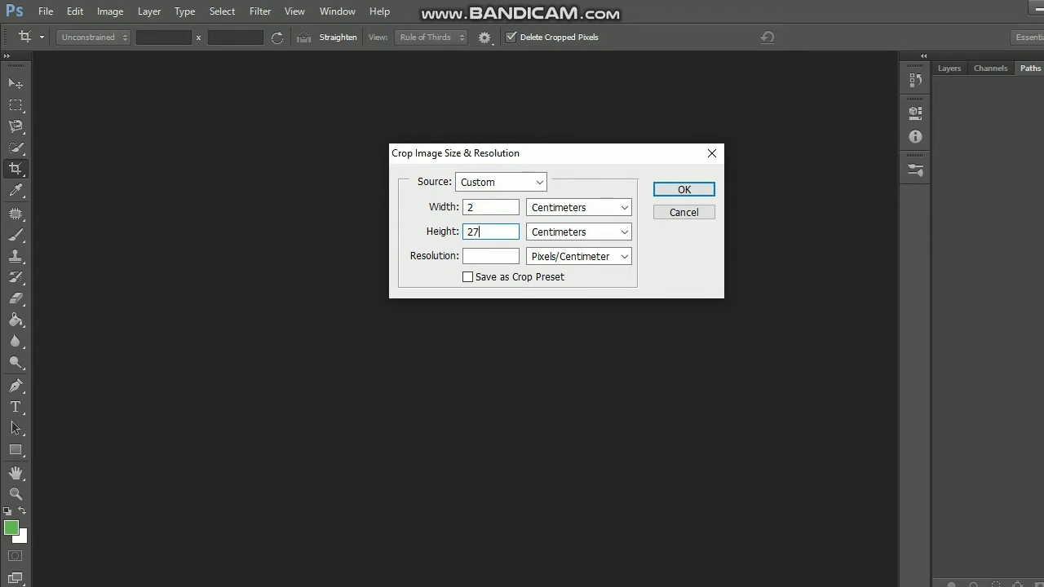
key(BackSpace)
click(500, 233)
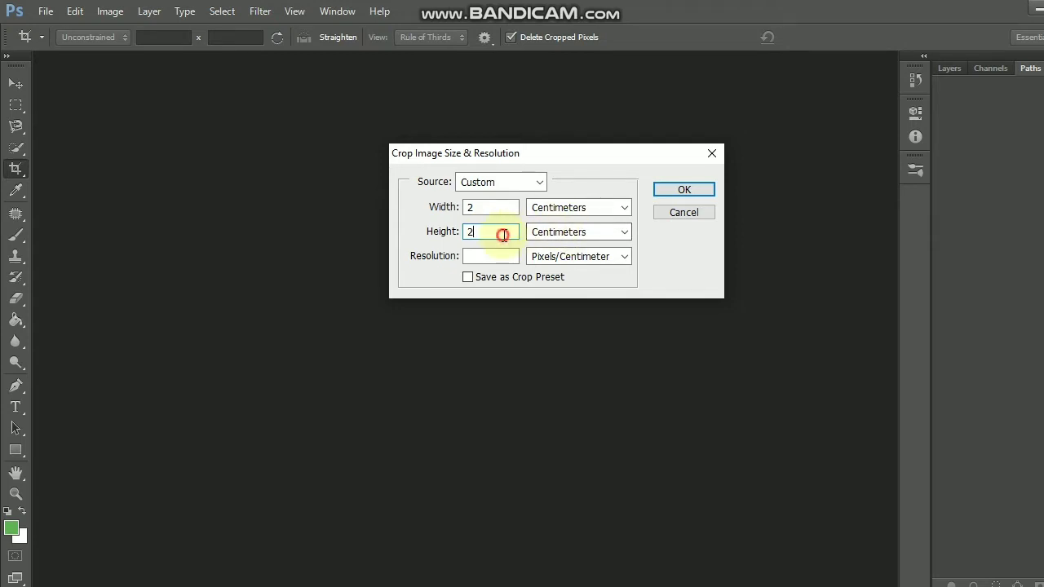
text(,7)
click(483, 257)
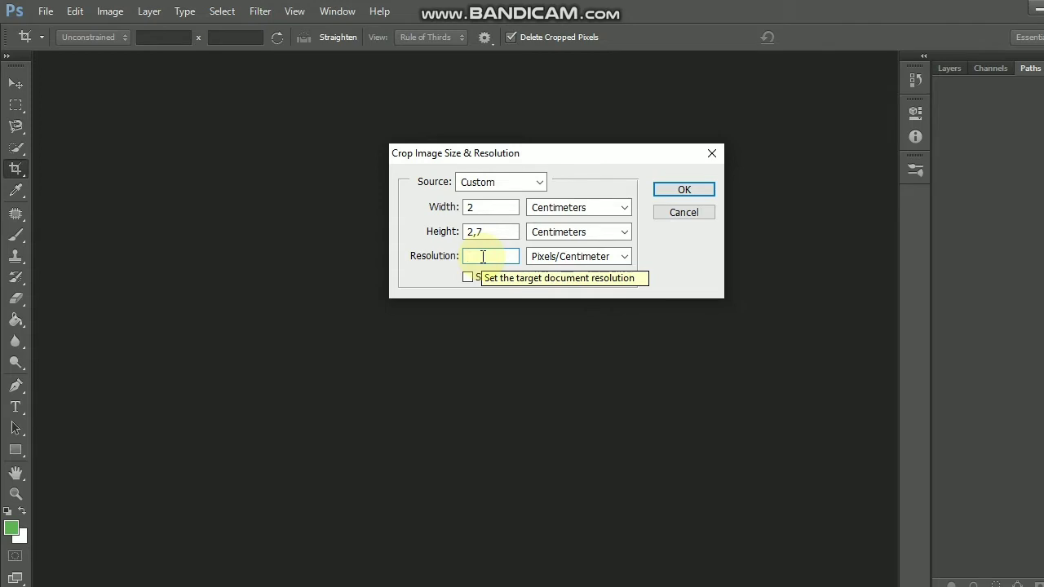
text(300)
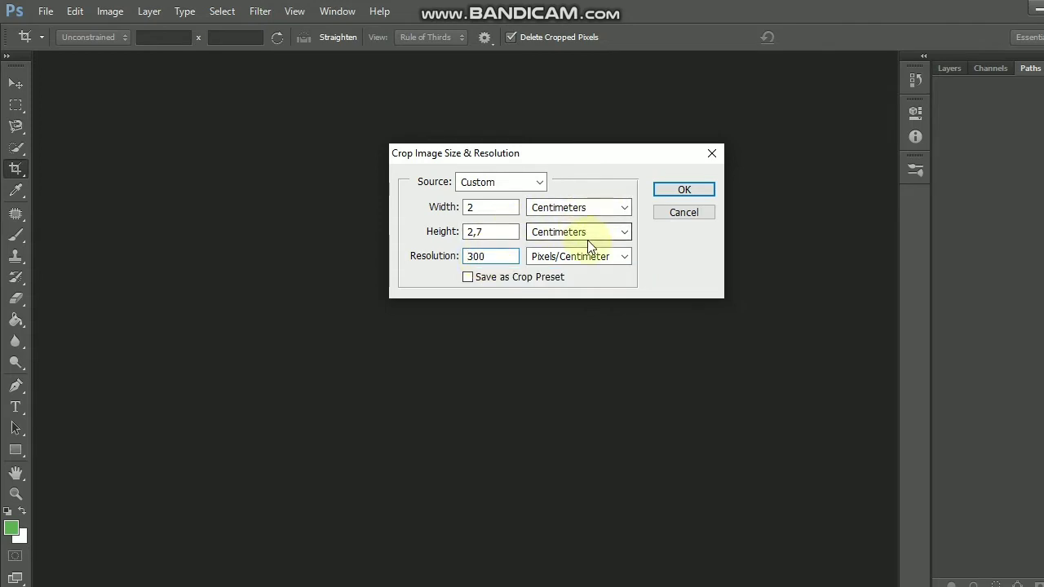
click(605, 256)
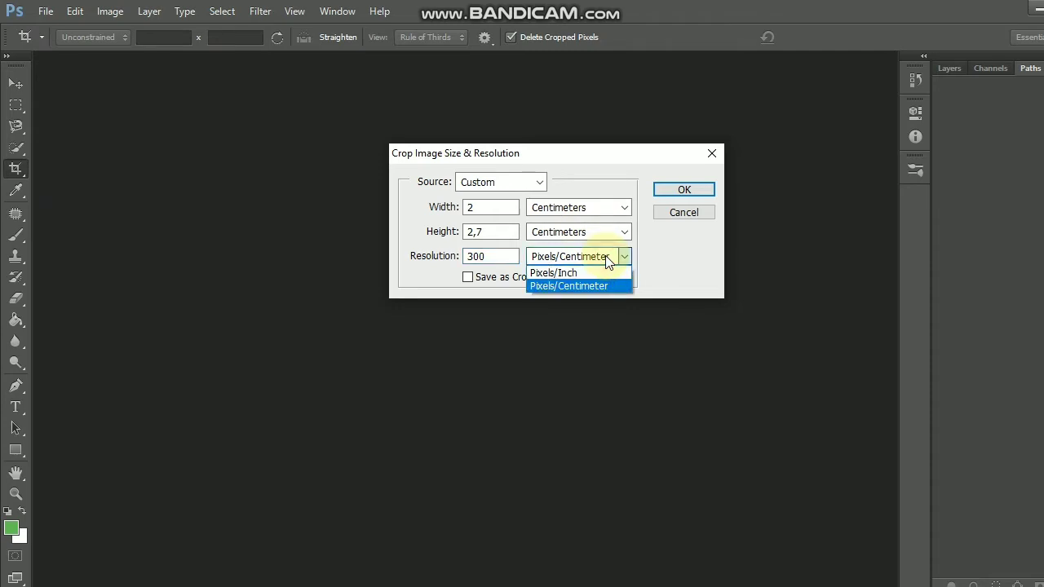
click(569, 274)
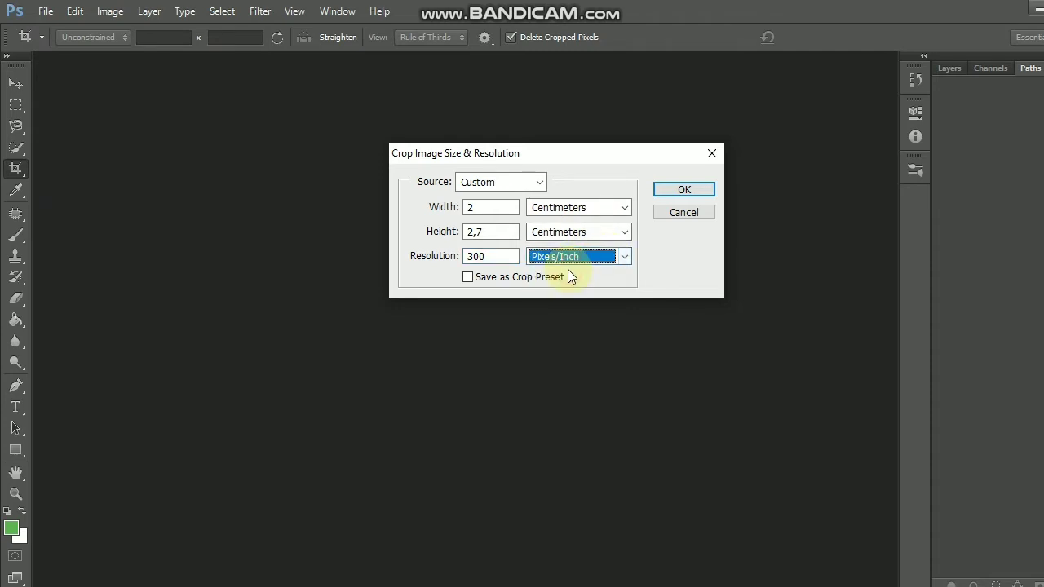
click(466, 278)
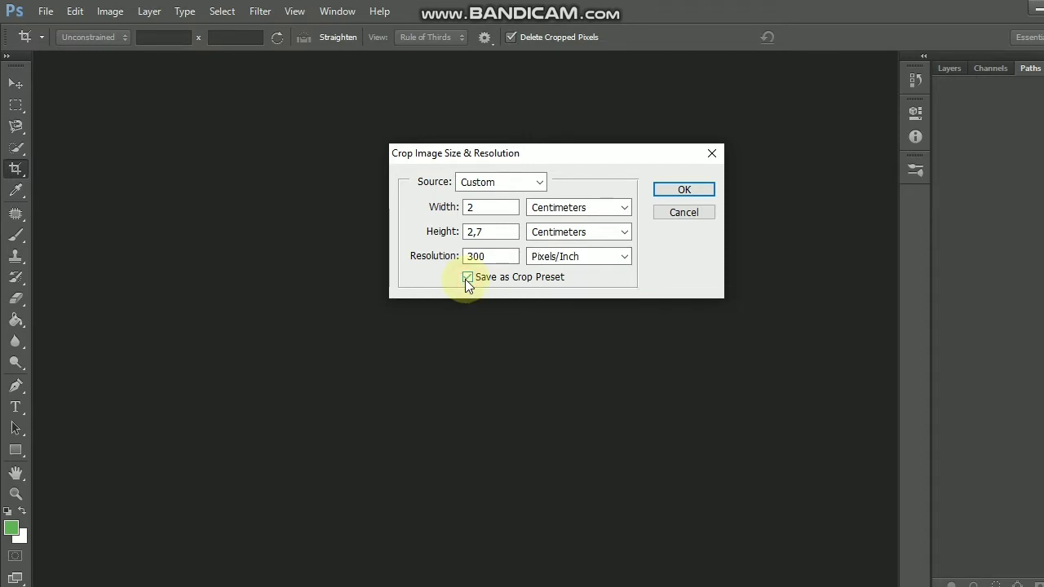
Accept the 2 × 2,7 cm size and name the new crop preset '2x3'.
click(660, 190)
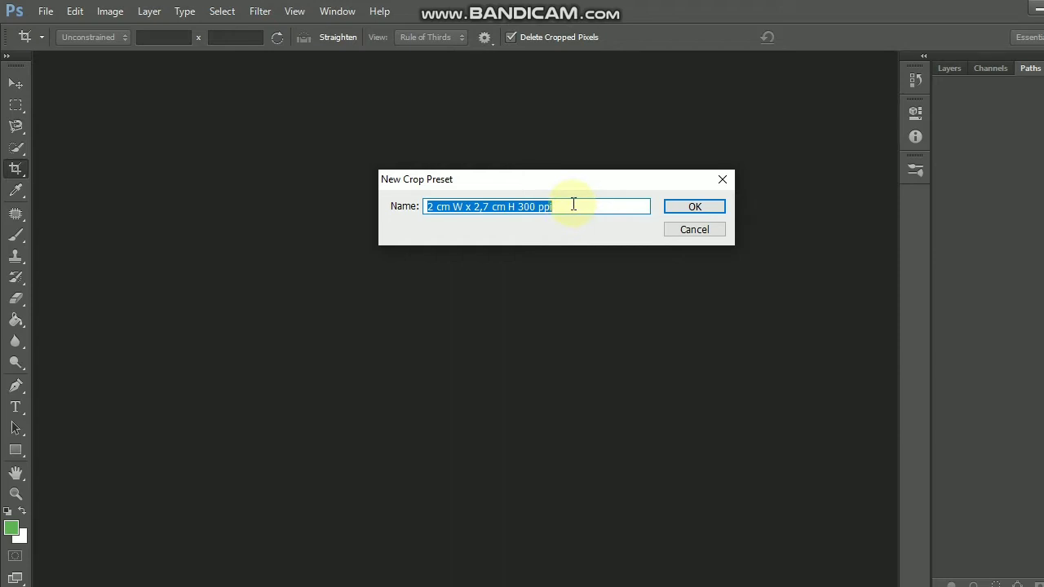
text(2)
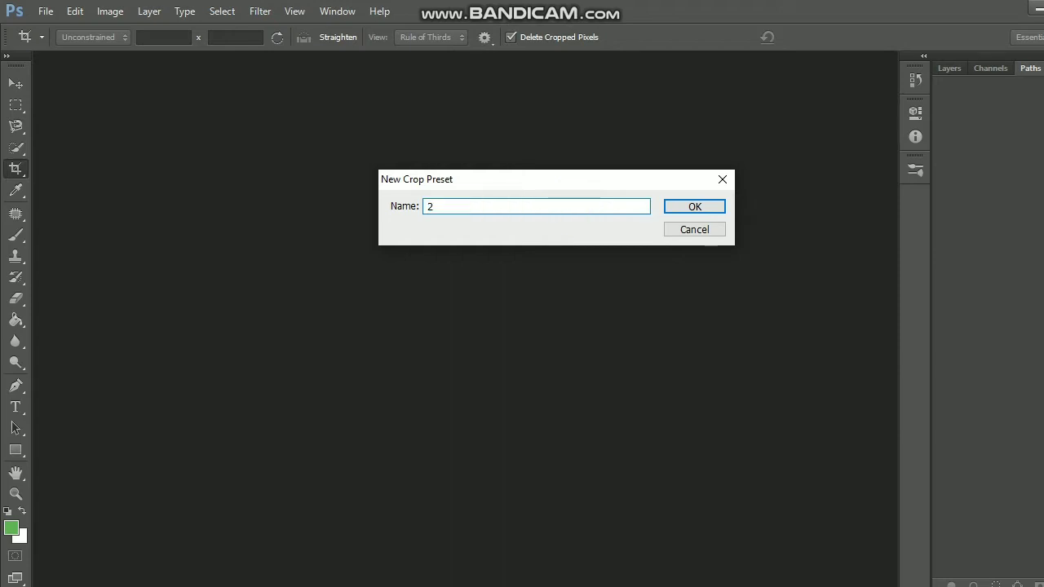
text(x3)
click(702, 213)
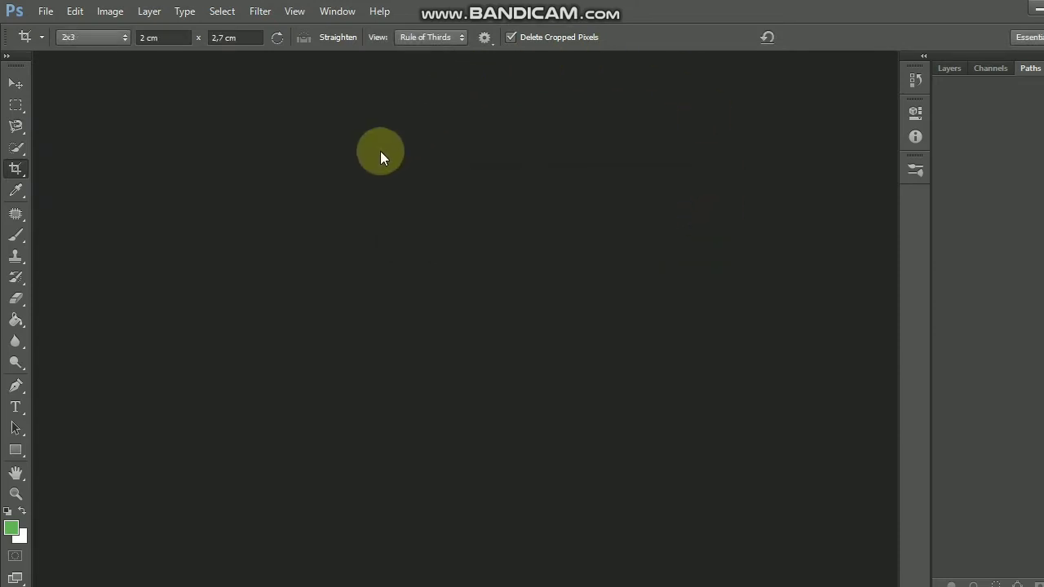
Enter 2 cm width and 2,7 cm height in the crop options bar.
click(168, 38)
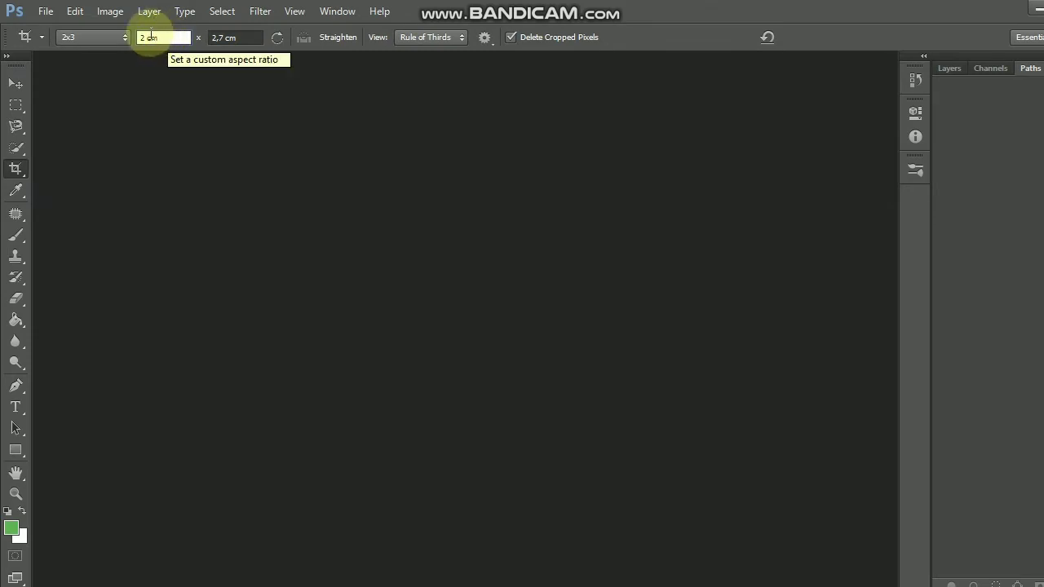
text(2 cm)
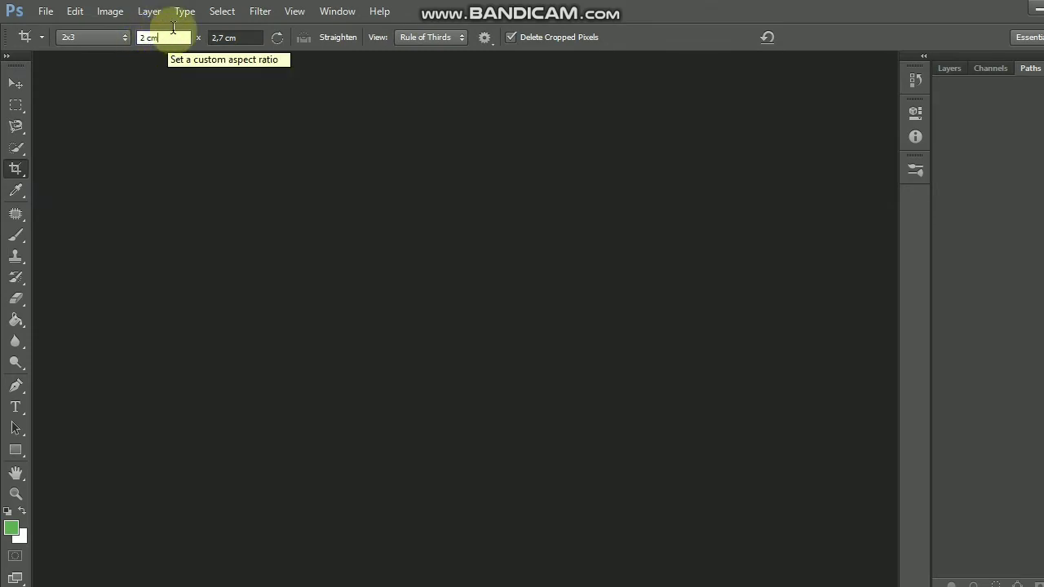
click(245, 38)
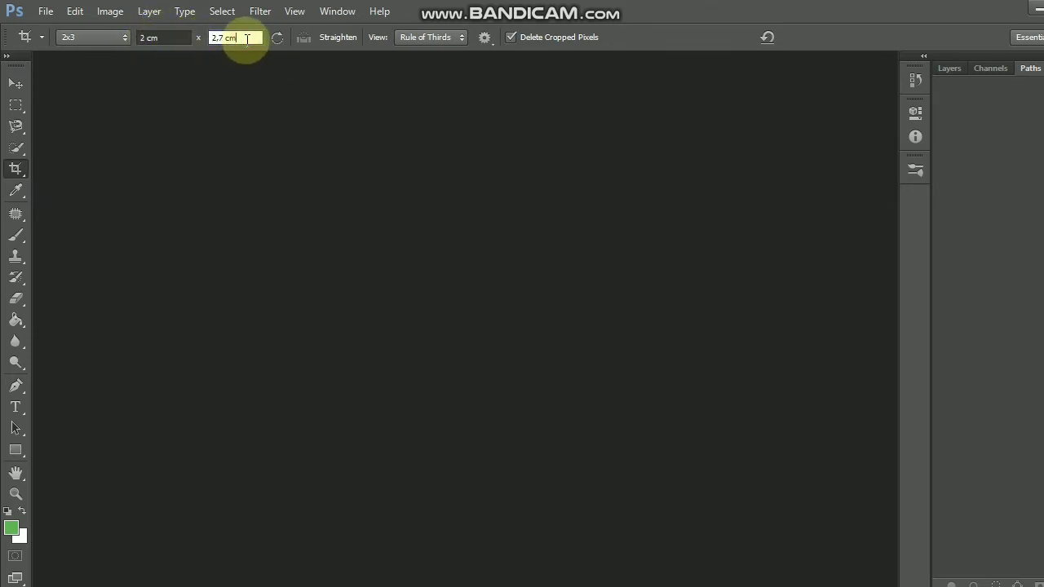
text(2,7 cm)
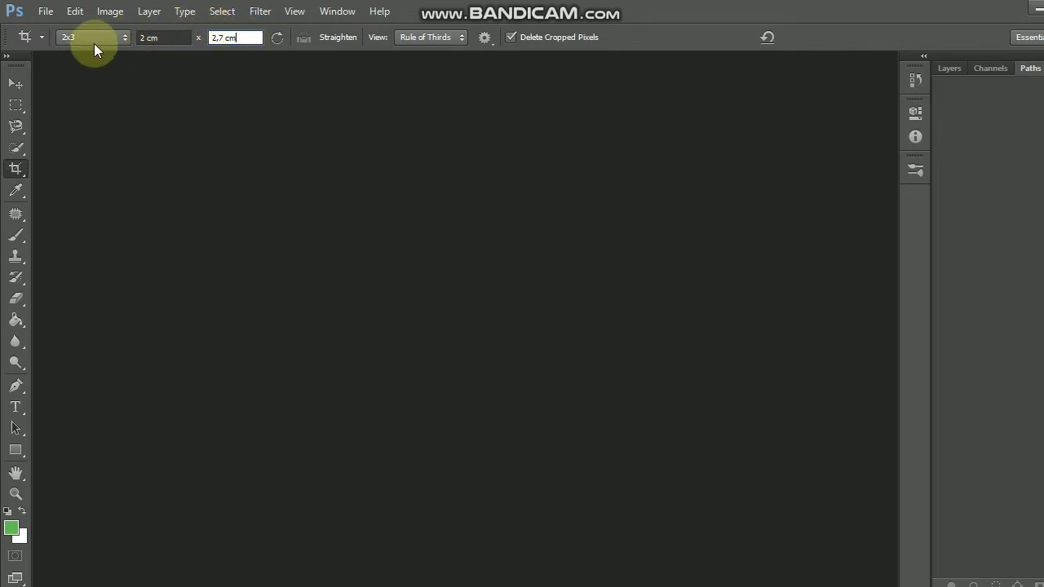
click(39, 36)
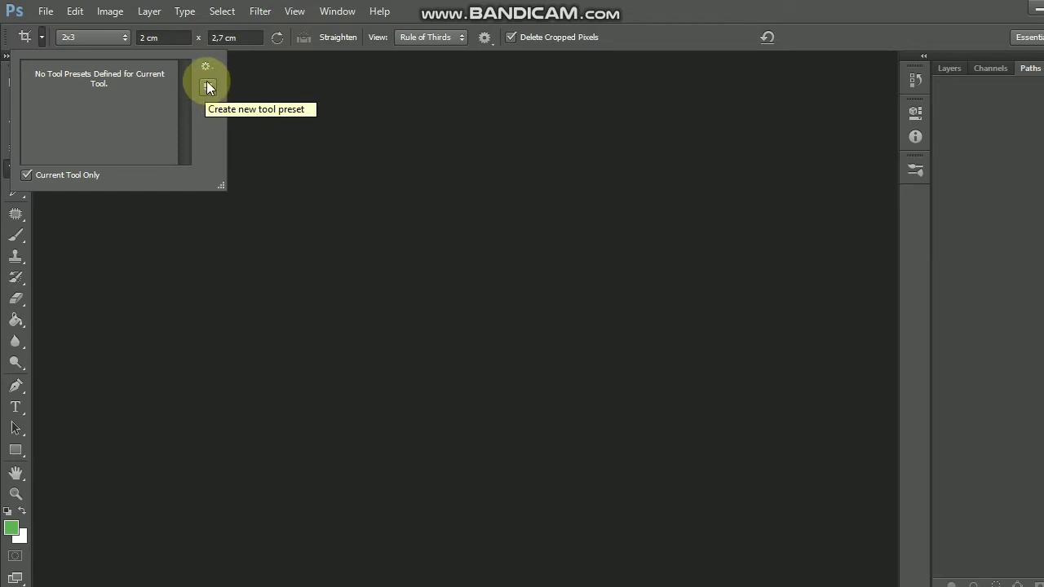
Create a crop tool preset named '2x3' from the 2 × 2,7 cm settings.
click(205, 93)
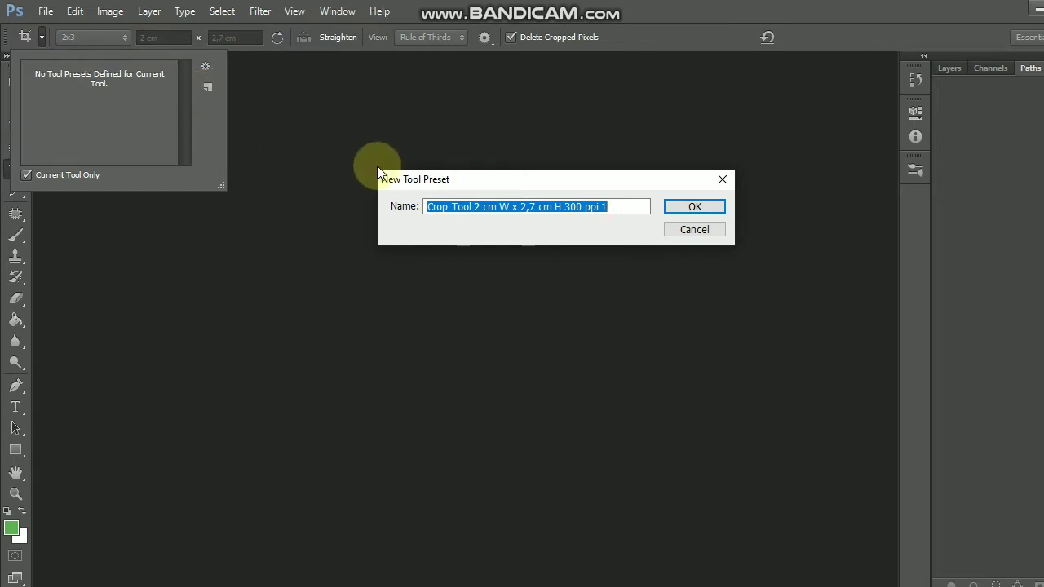
text(2)
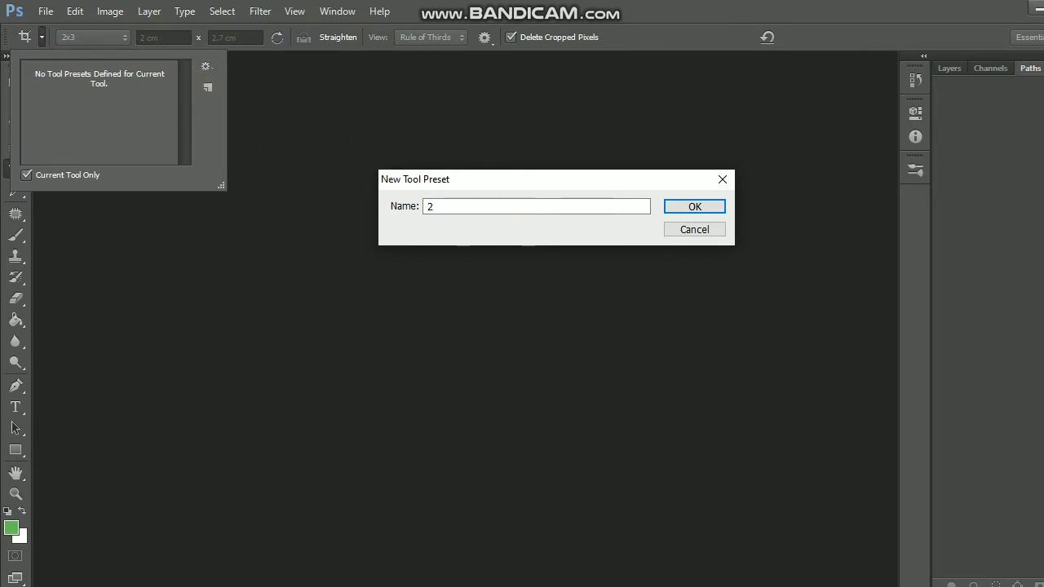
text(x3)
click(678, 206)
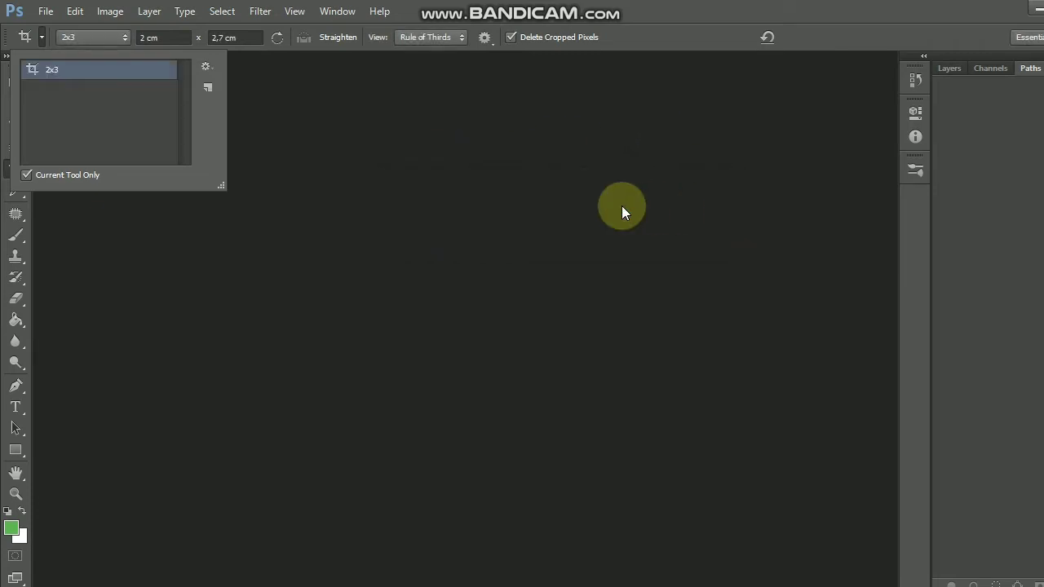
drag(49, 84, 45, 91)
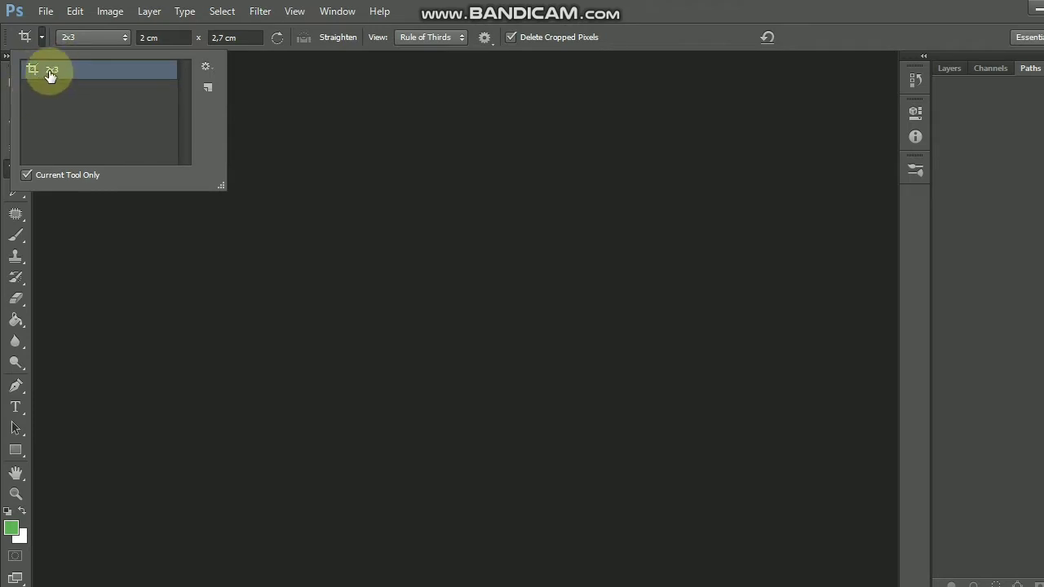
drag(47, 92, 52, 71)
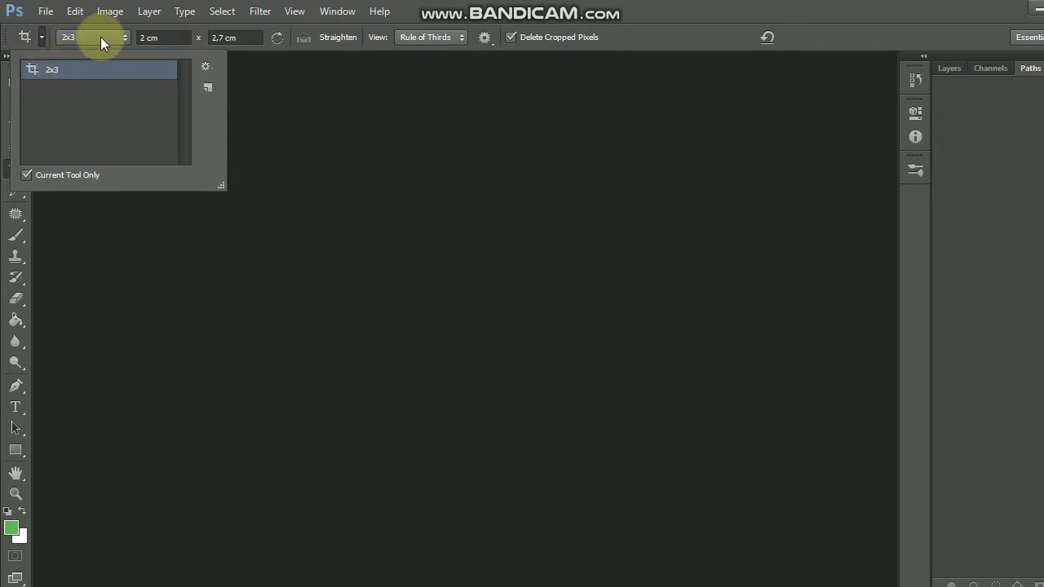
Enter a 2,8 cm × 3,8 cm crop size in Size & Resolution and accept it.
click(42, 37)
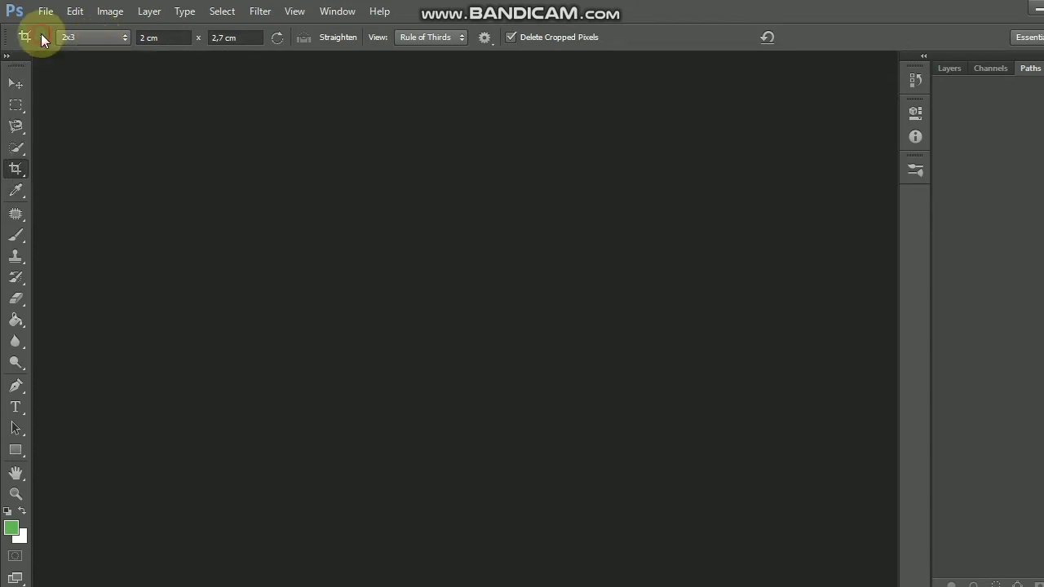
click(125, 43)
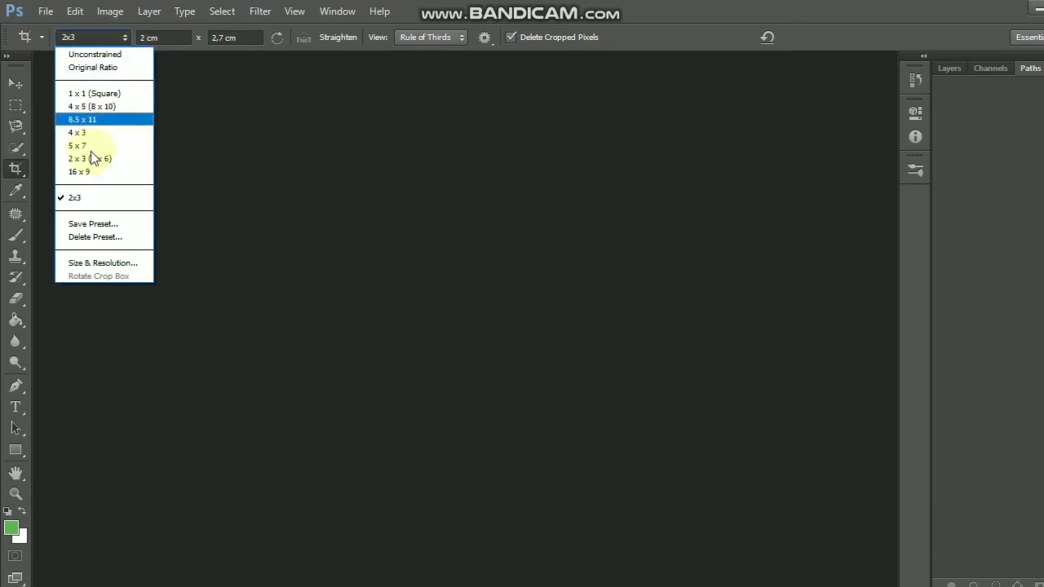
click(104, 261)
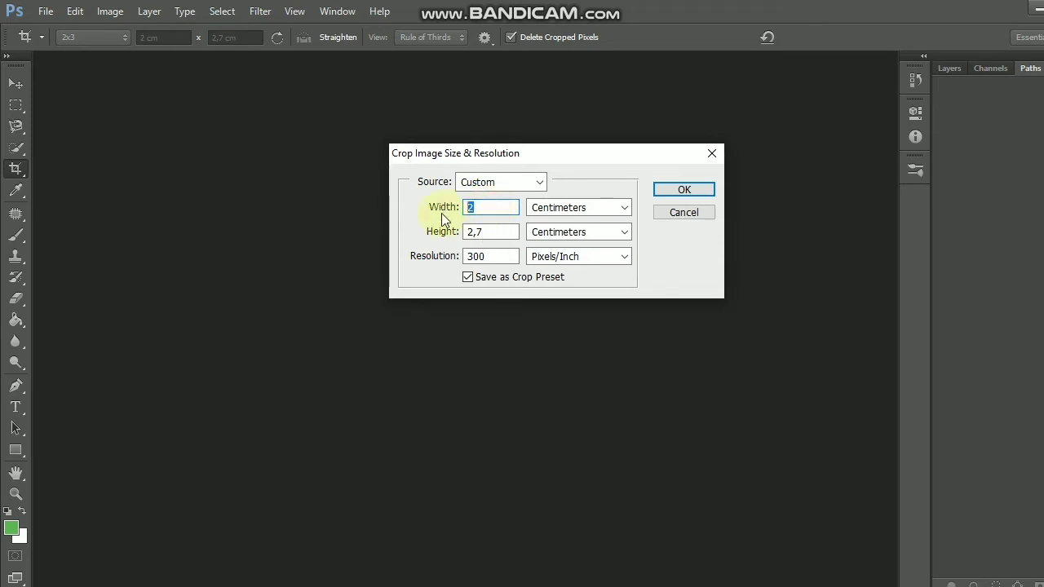
text(2,)
text(8)
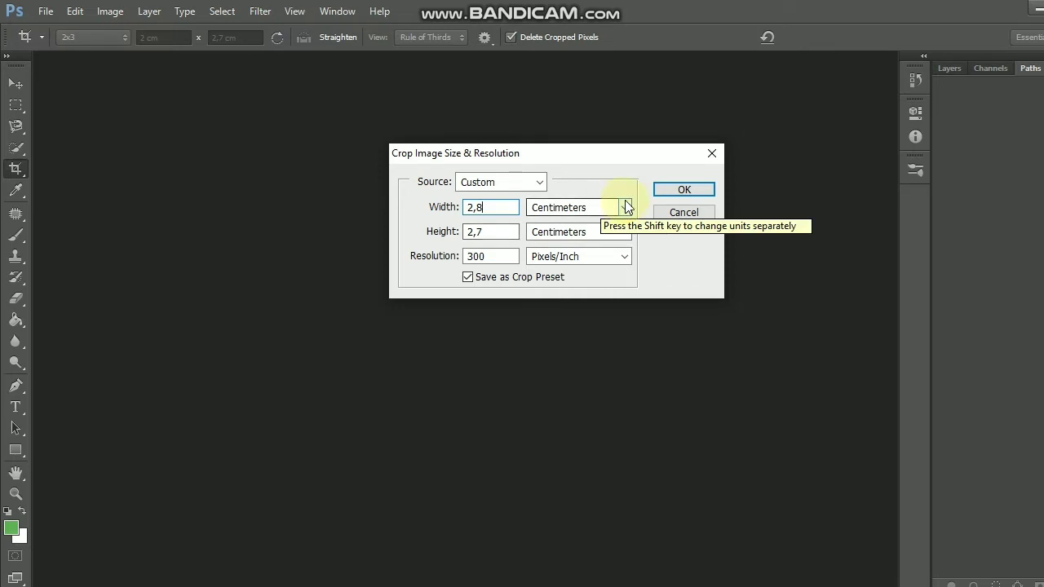
drag(496, 231, 429, 236)
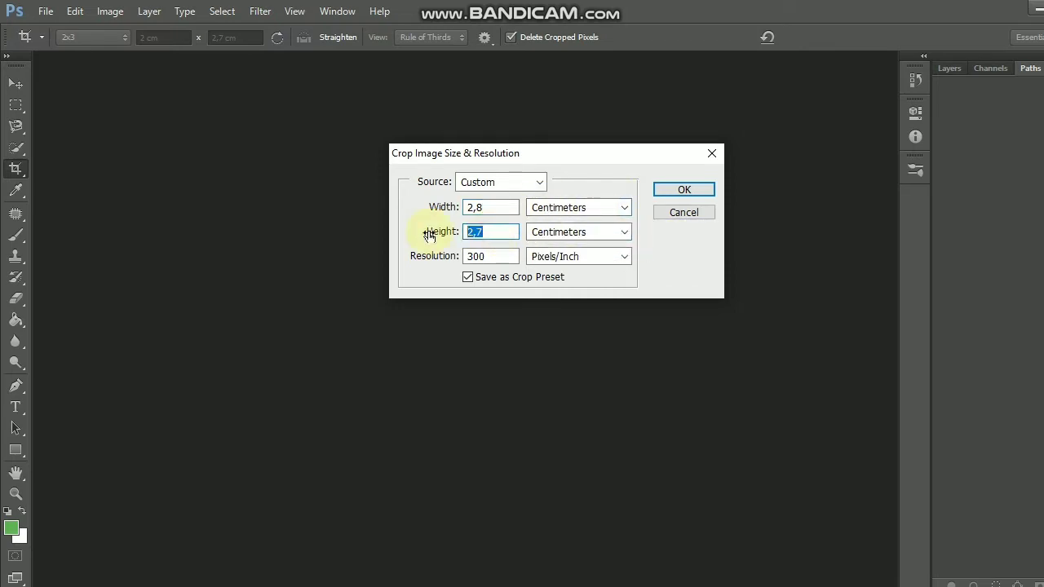
text(3,)
text(8)
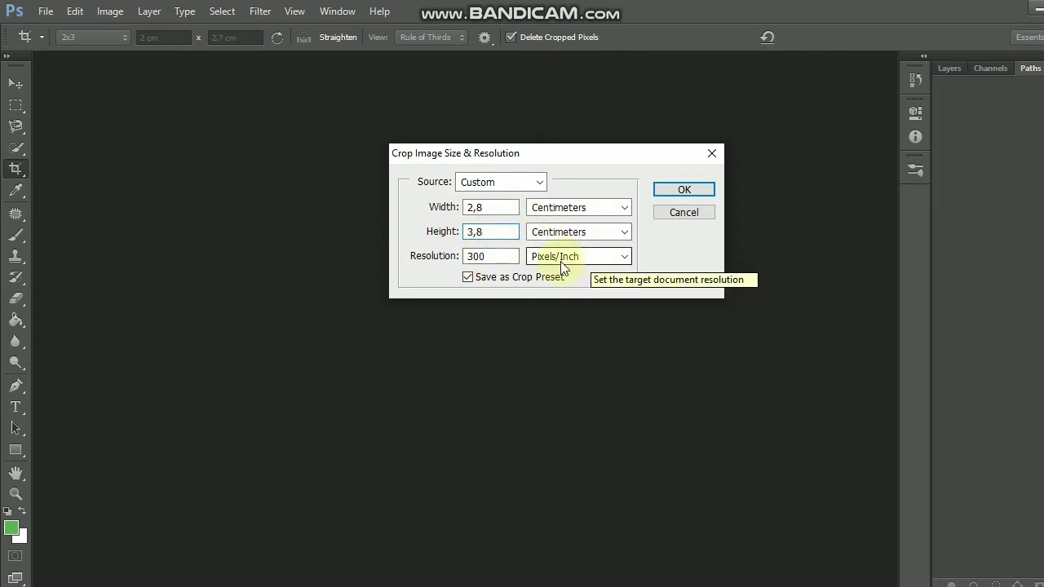
click(659, 190)
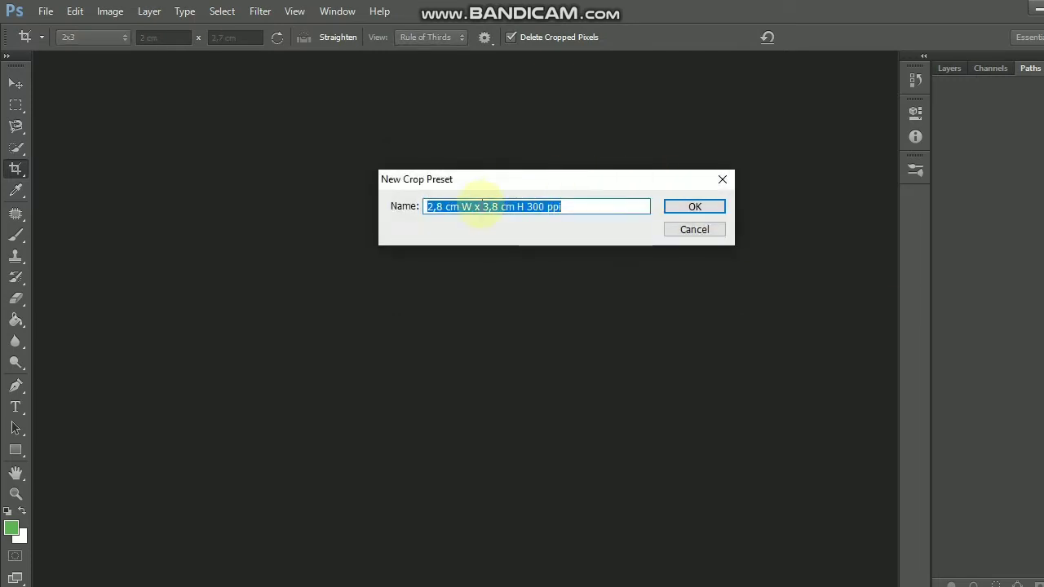
Name the crop preset '3x4' and create a matching '3x4' crop tool preset.
text(3)
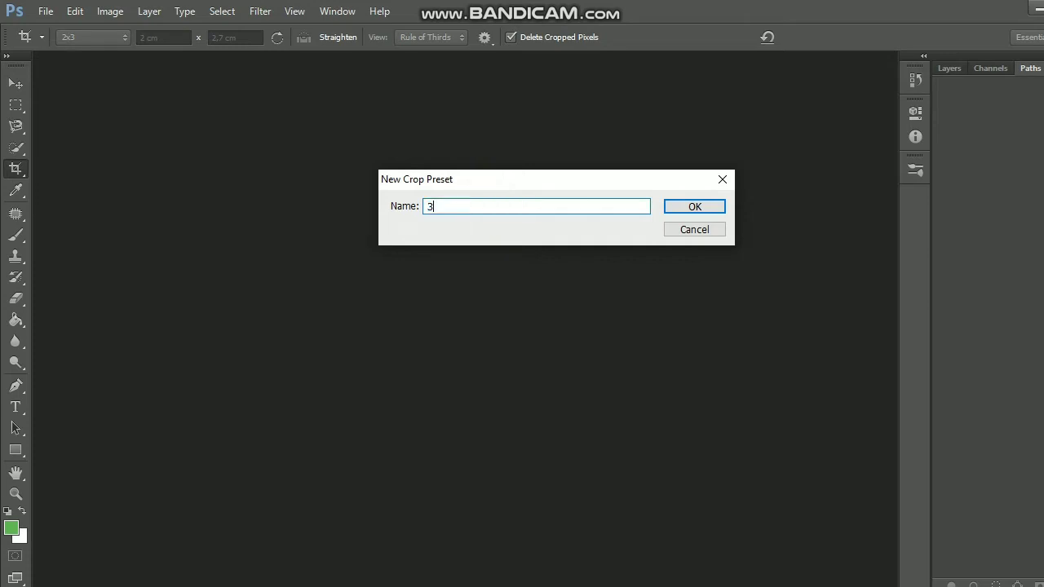
text(x4)
click(694, 209)
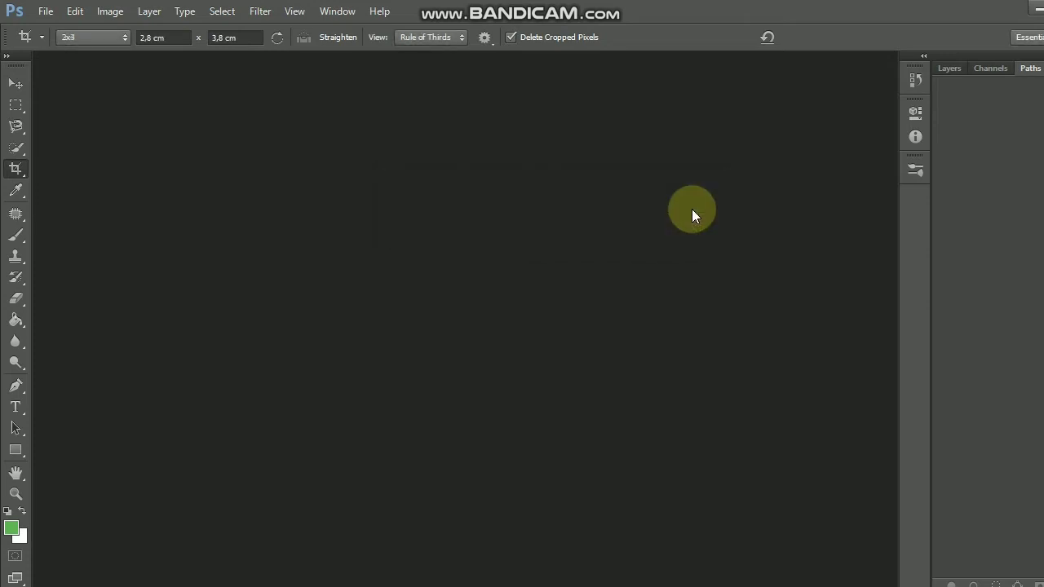
click(40, 36)
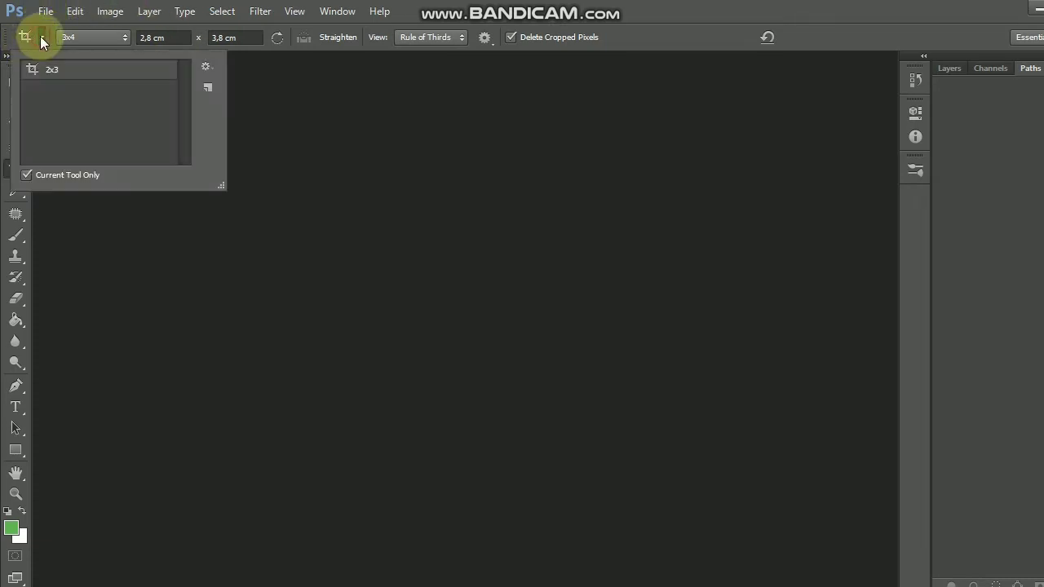
click(207, 88)
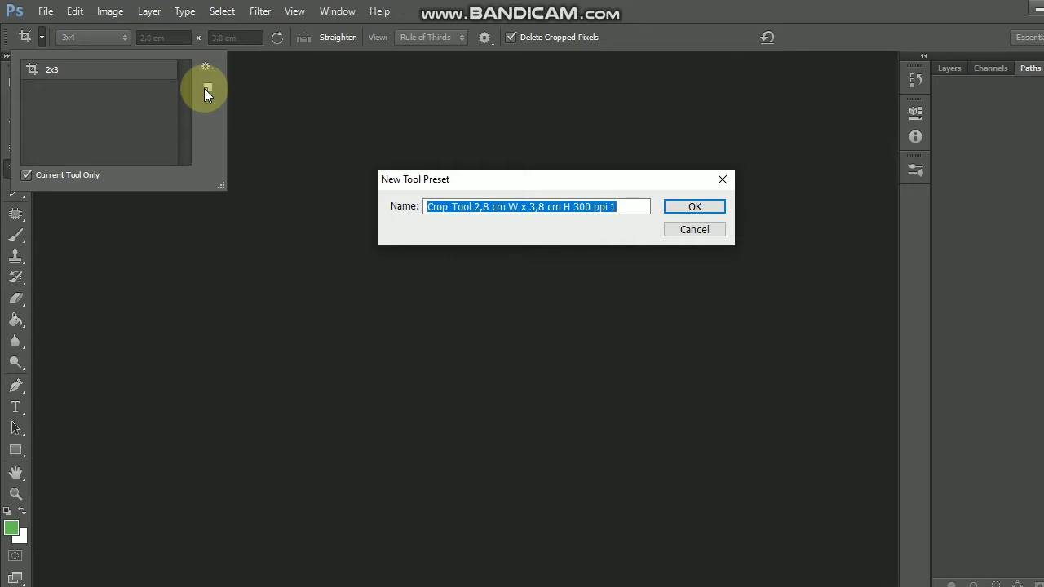
text(3x4)
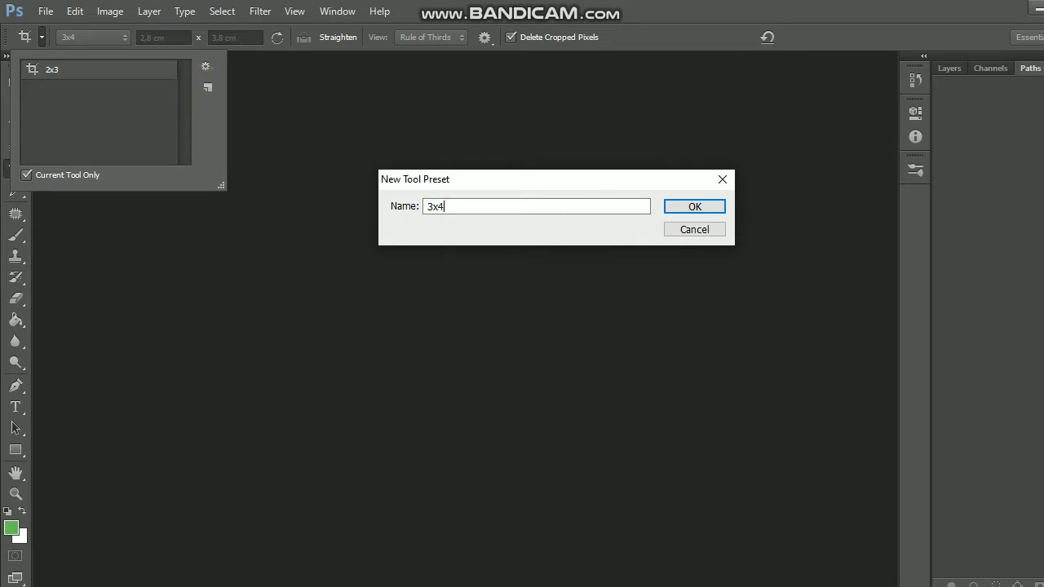
click(695, 207)
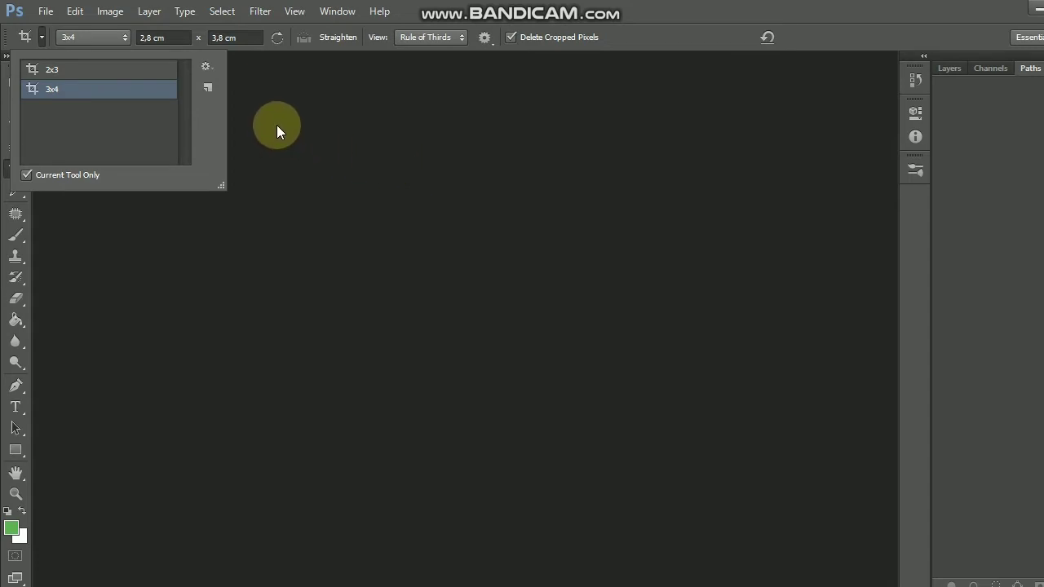
Enter a 3,8 × 5,6 cm crop size and save it as crop preset '4x6'.
click(40, 36)
click(111, 39)
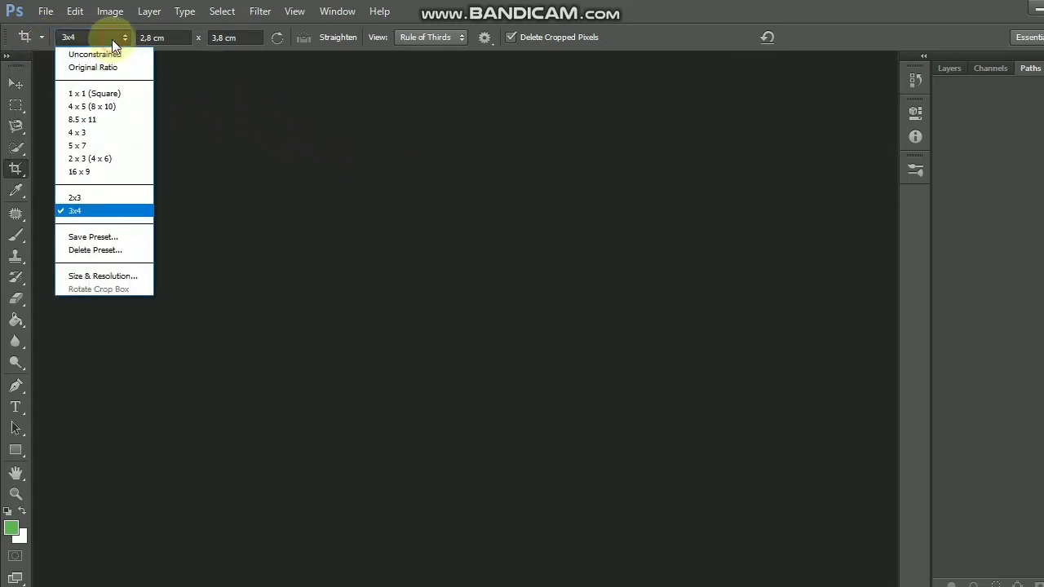
click(107, 276)
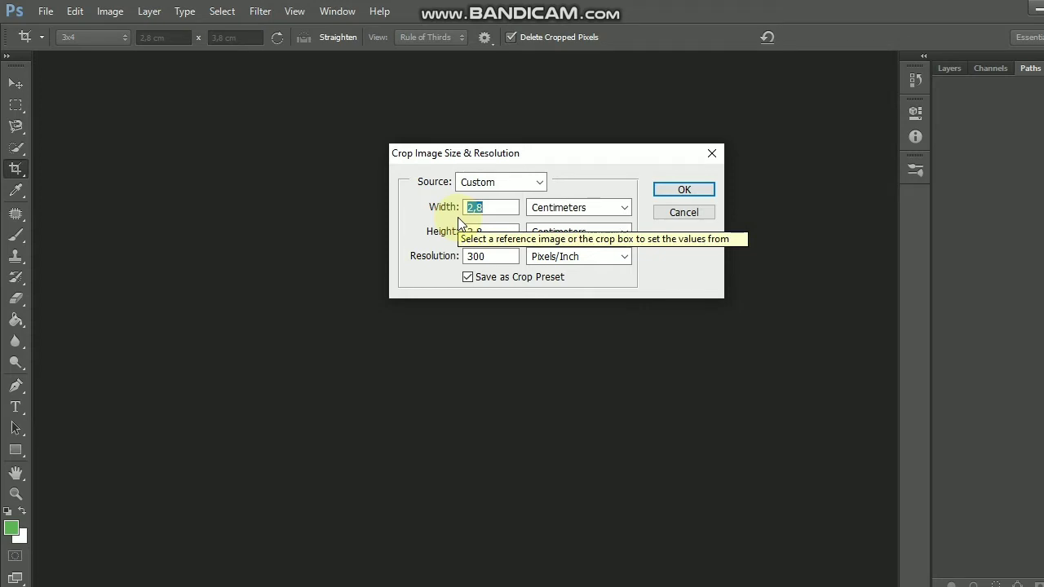
text(3,)
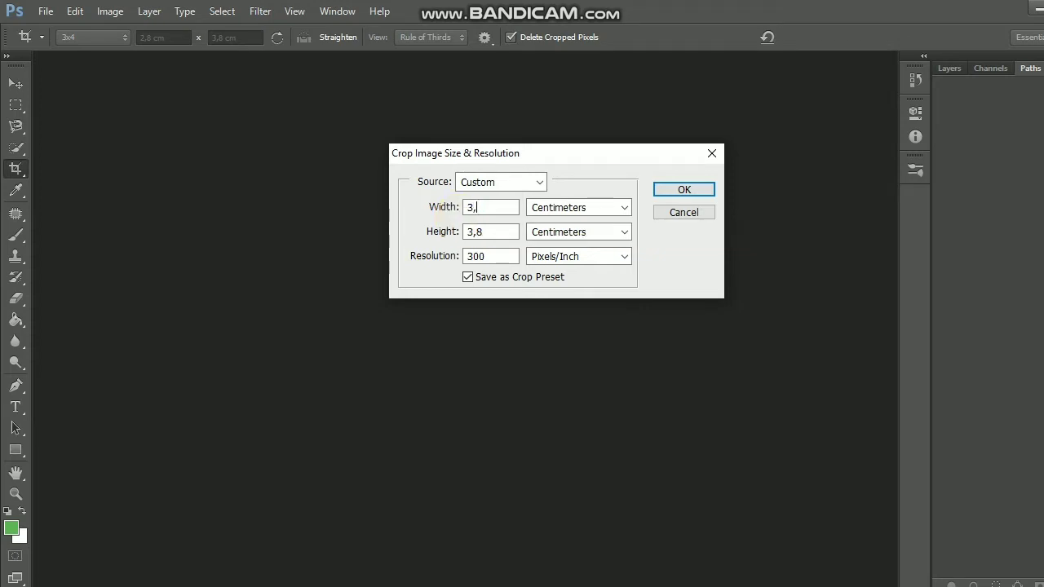
text(8)
drag(487, 231, 447, 235)
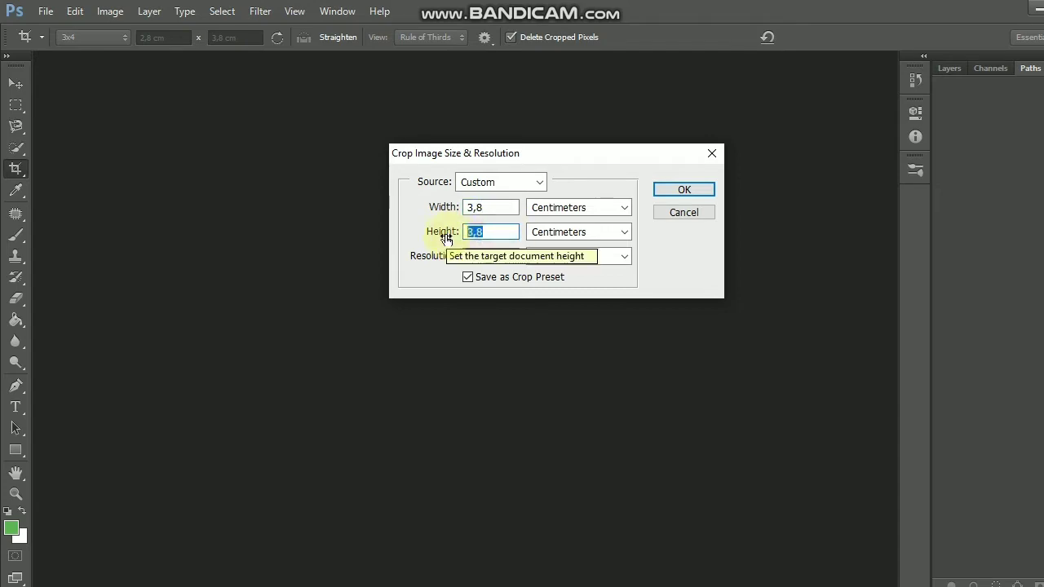
text(5,)
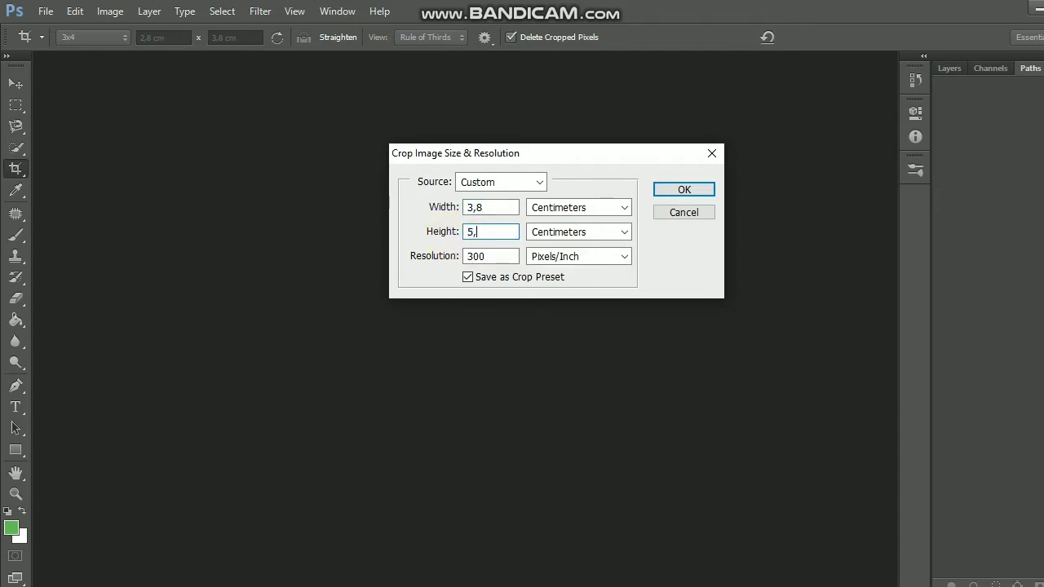
text(6)
click(685, 190)
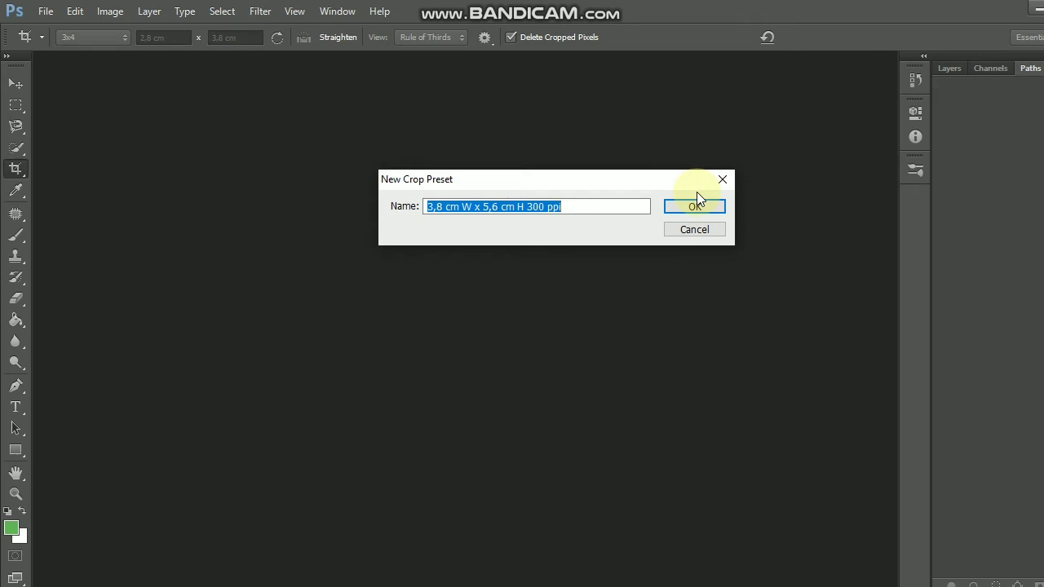
text(4)
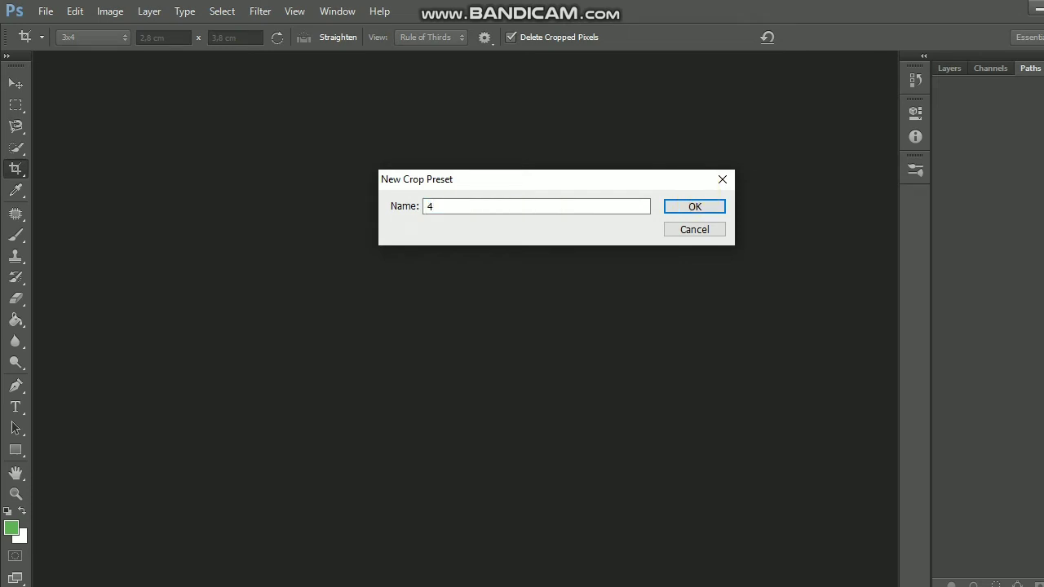
text(x6)
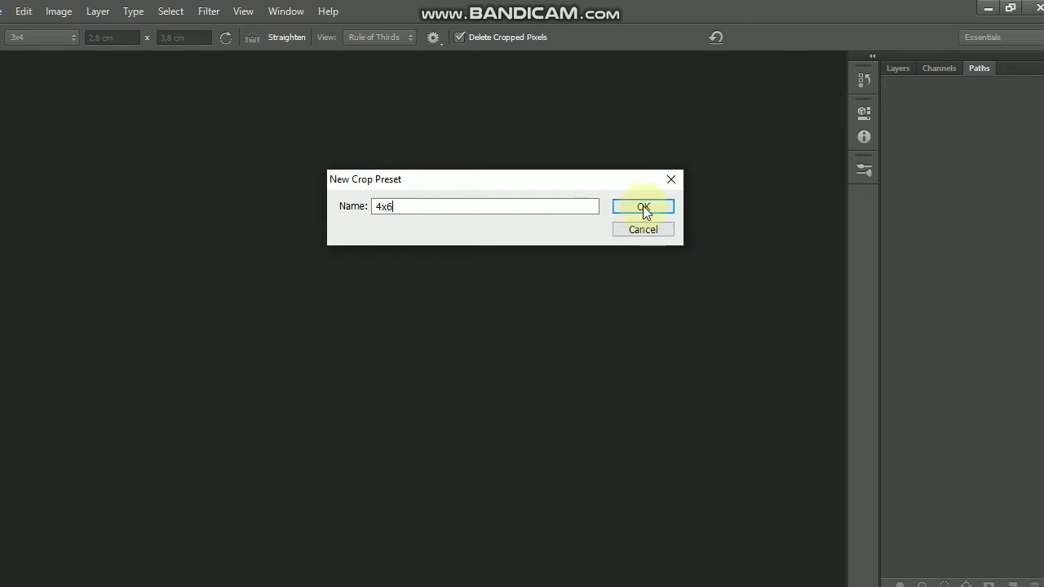
click(644, 208)
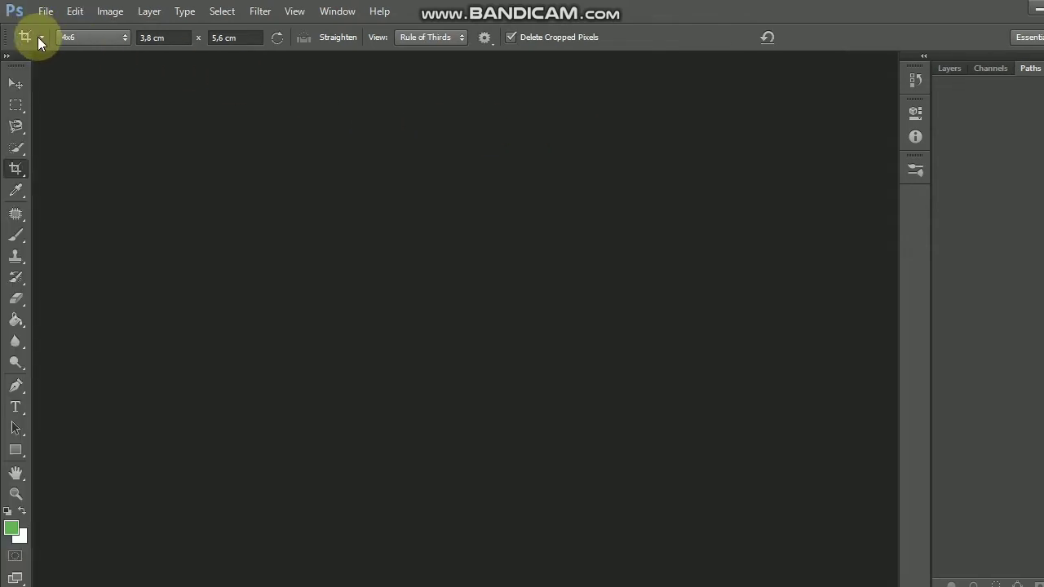
Create a '4x6' crop tool preset holding 3,8 × 5,6 cm.
click(39, 37)
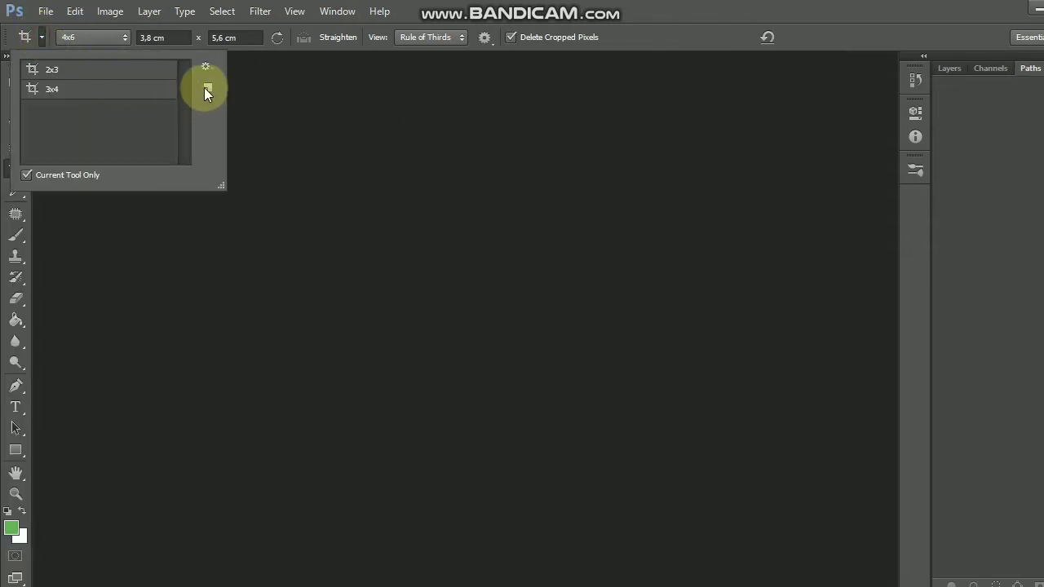
click(207, 89)
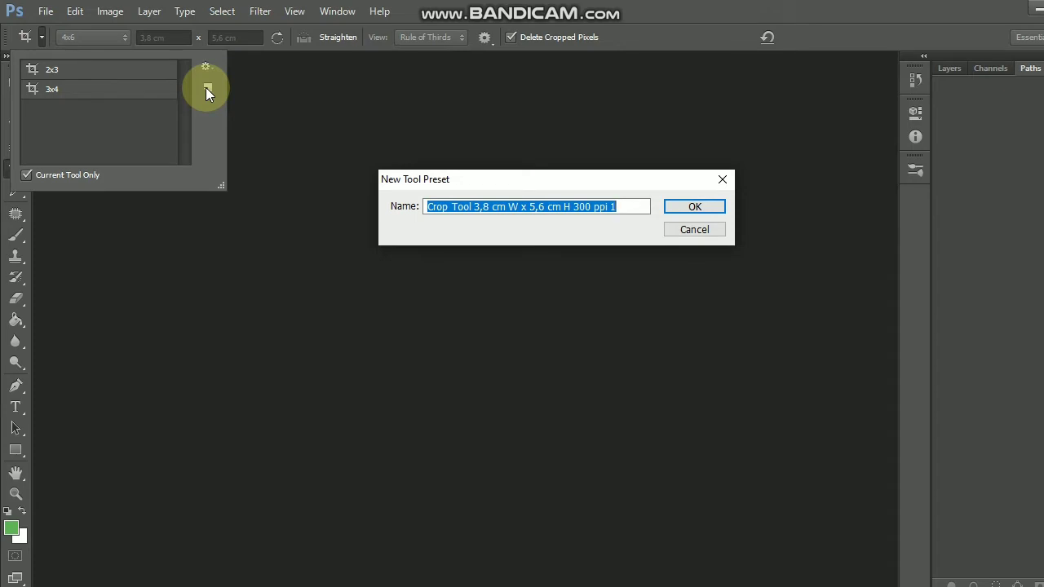
text(4x6)
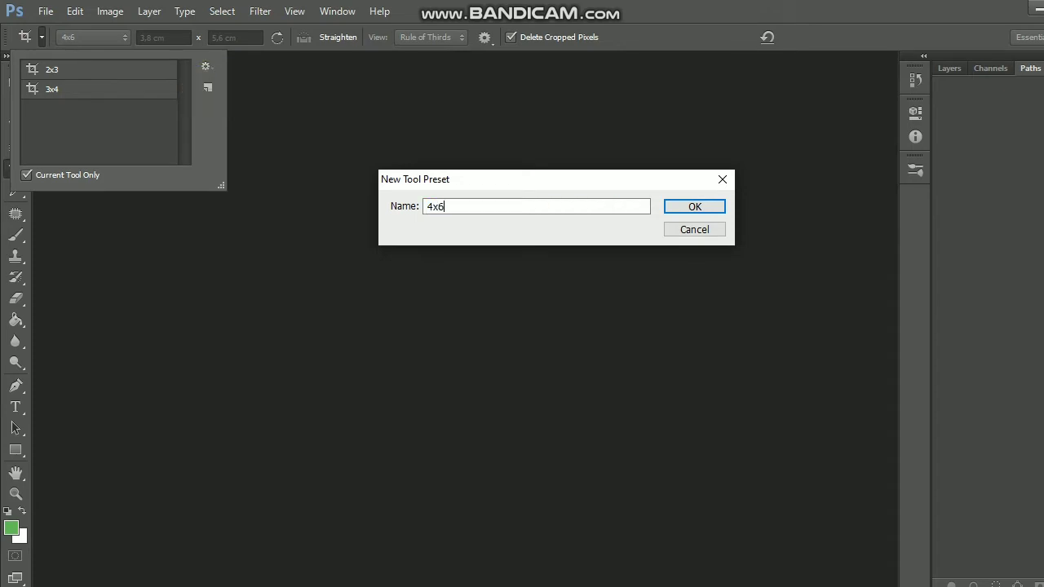
click(693, 207)
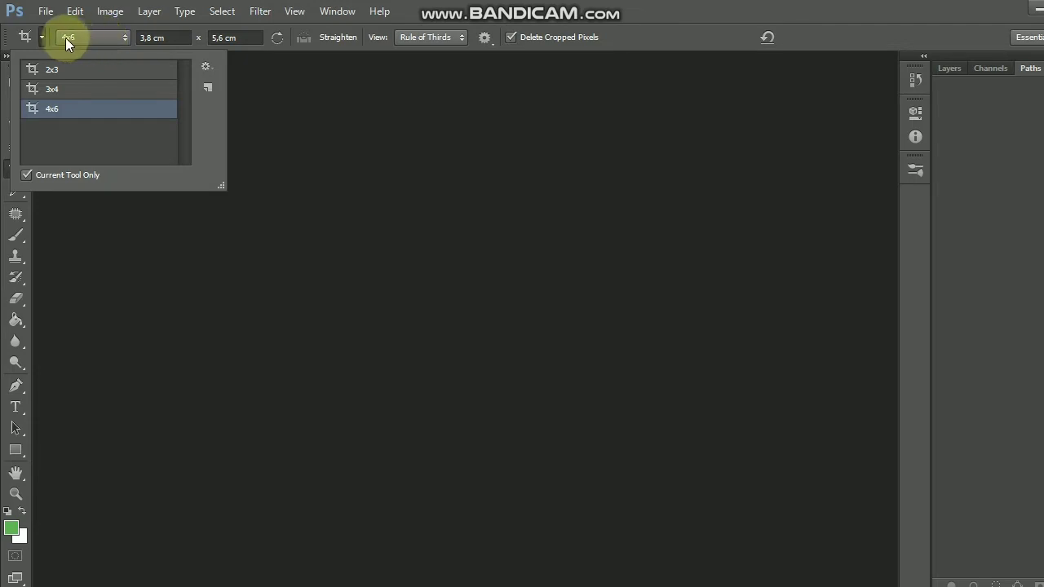
click(39, 35)
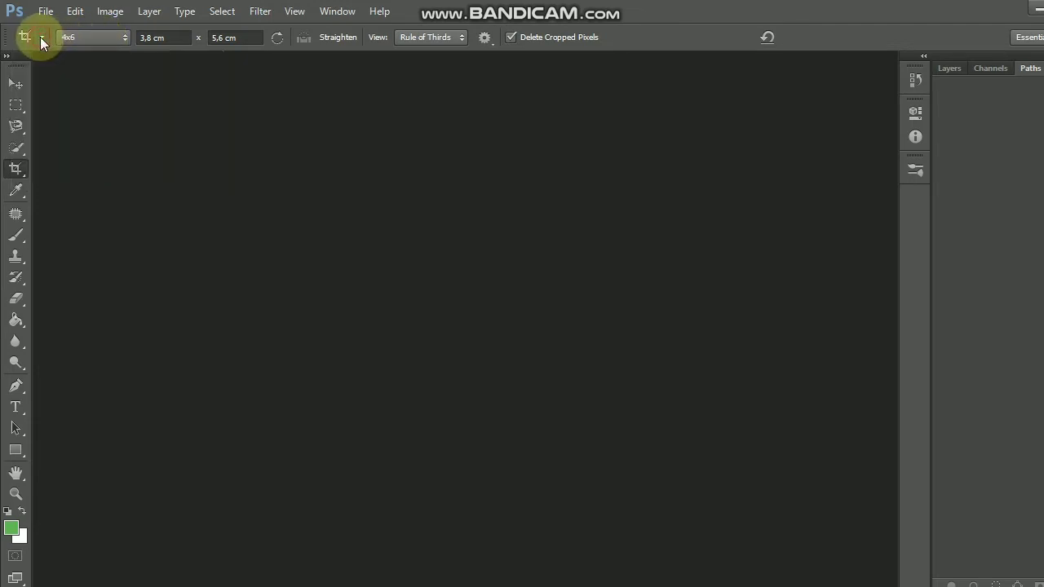
click(90, 36)
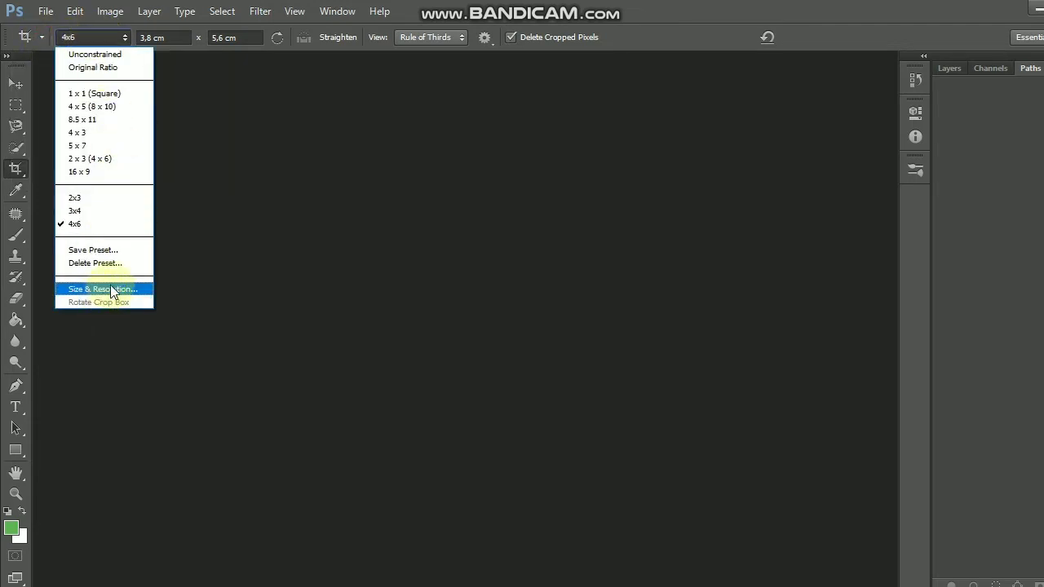
click(114, 37)
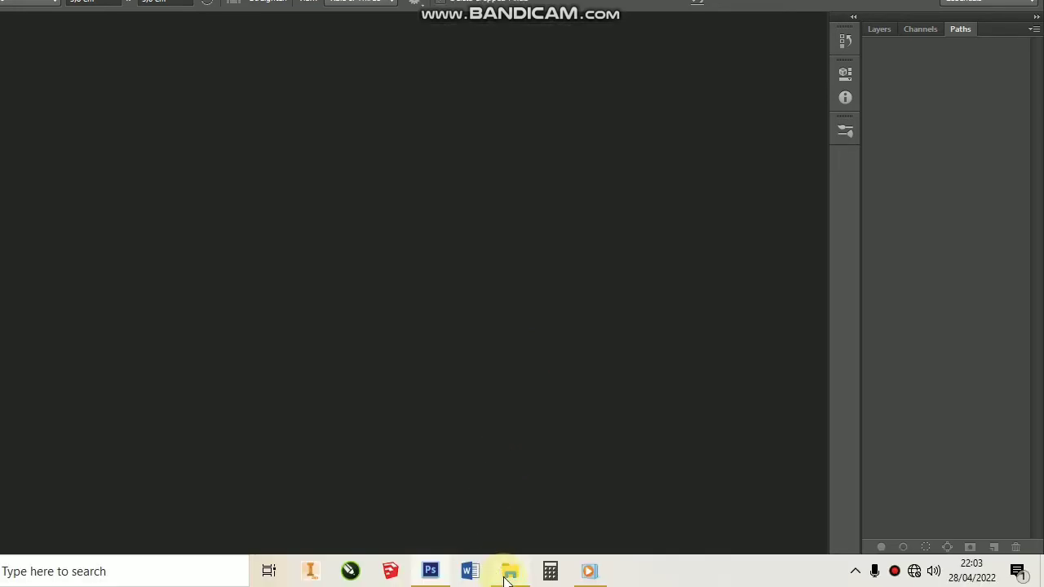
Drag IMG_20210526_072733.jpg from drive D: in File Explorer into Photoshop to open it.
click(506, 577)
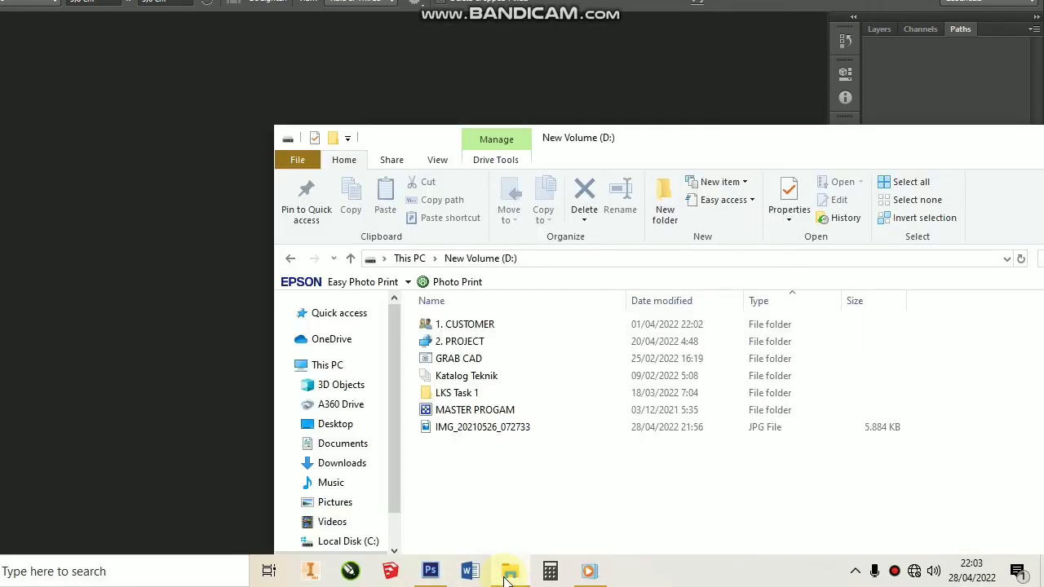
click(514, 428)
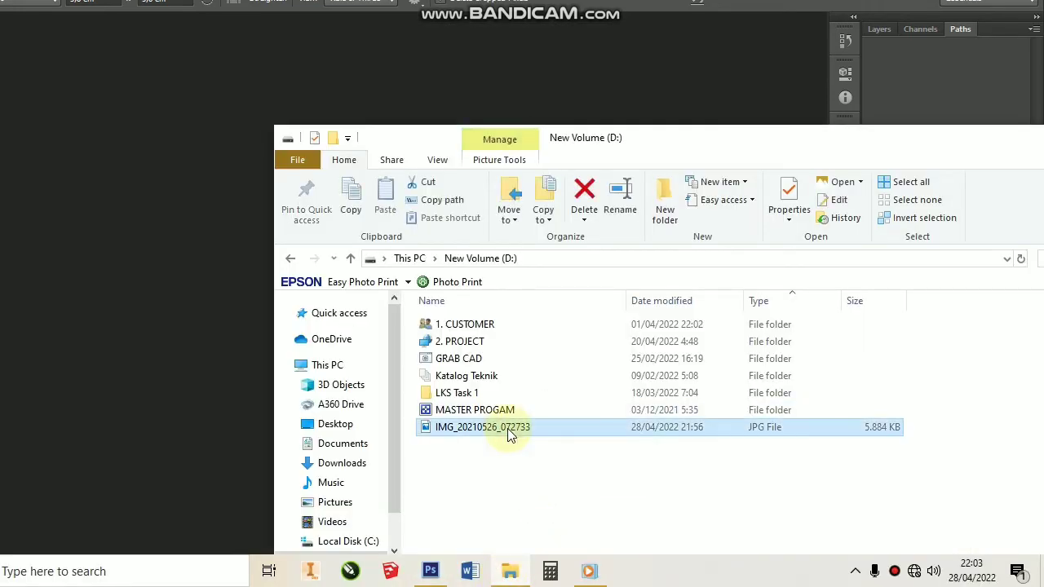
mouse_move(507, 428)
mouse_down()
mouse_move(261, 405)
mouse_move(269, 395)
mouse_up()
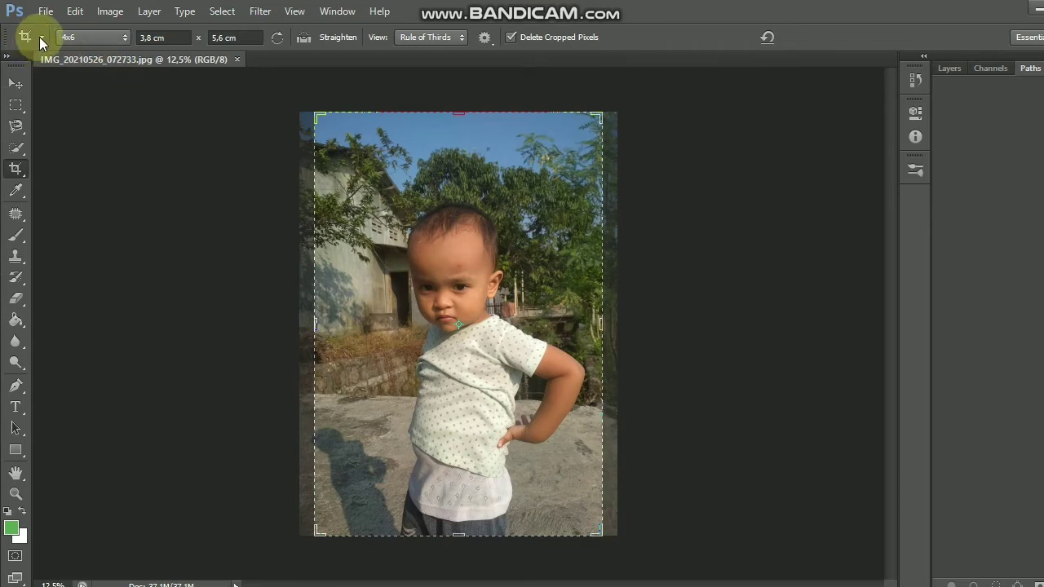
Switch the crop tool to the 2x3 preset, trial a face crop, then cancel it.
click(41, 37)
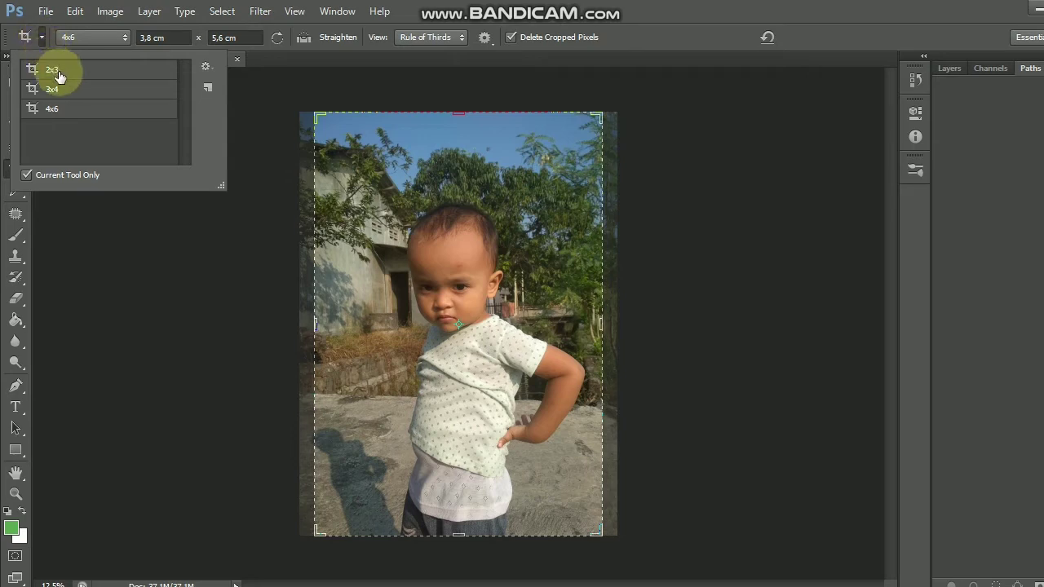
click(53, 70)
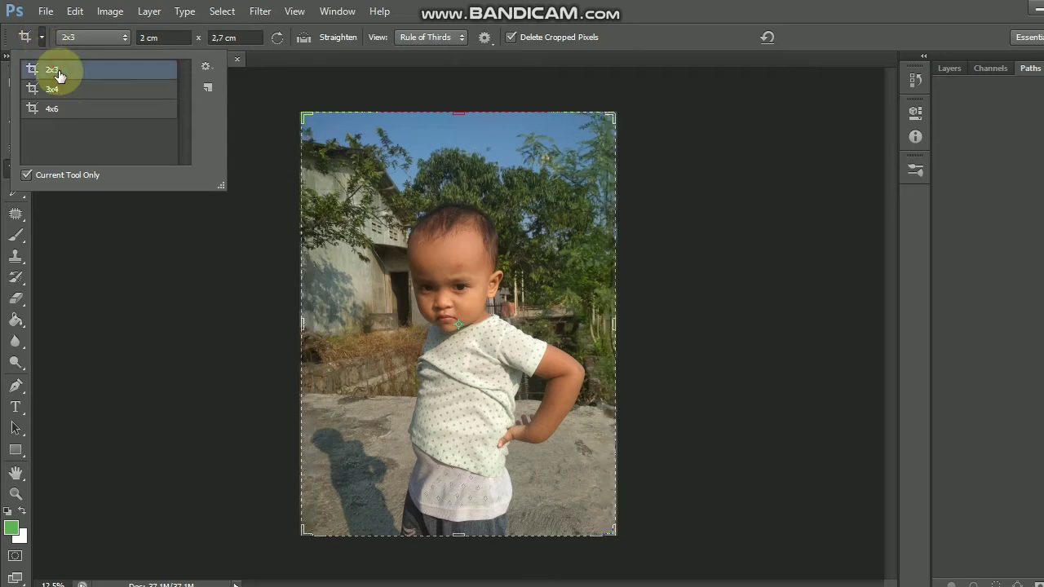
click(611, 118)
drag(612, 119, 499, 271)
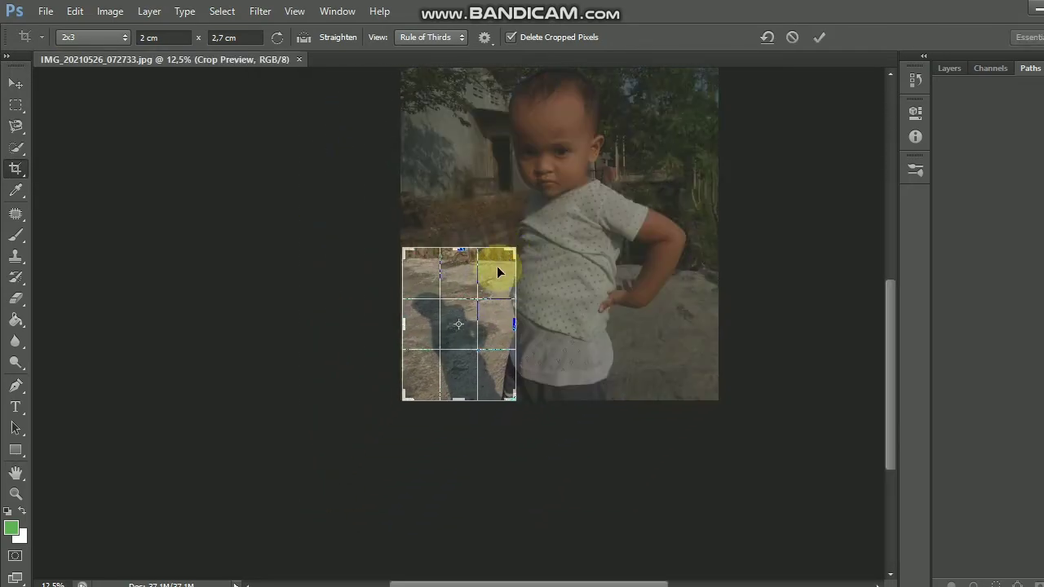
drag(405, 398, 416, 387)
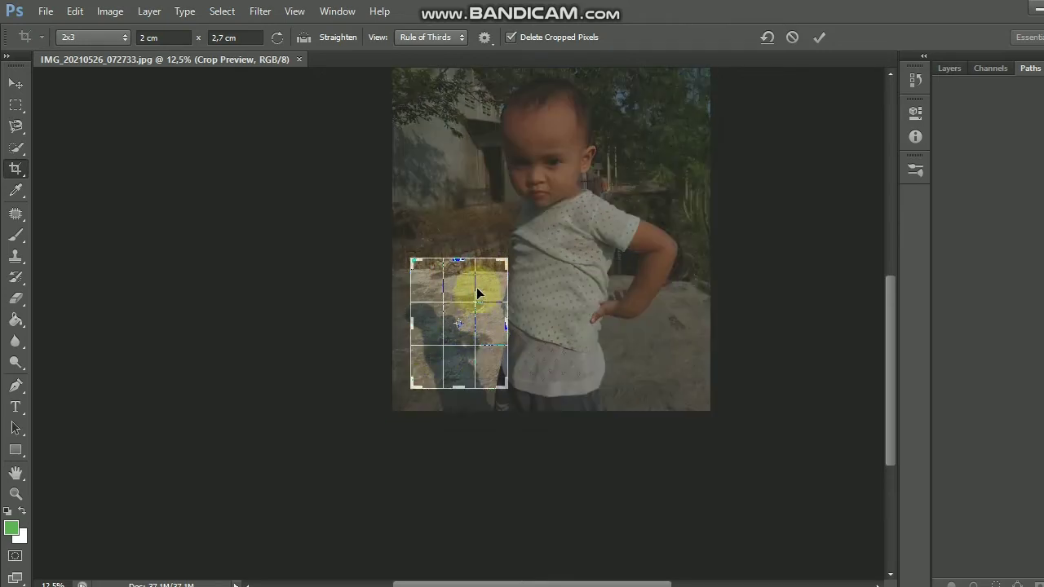
mouse_move(478, 291)
mouse_down()
mouse_move(383, 405)
mouse_move(380, 440)
mouse_move(389, 440)
mouse_move(373, 431)
mouse_up()
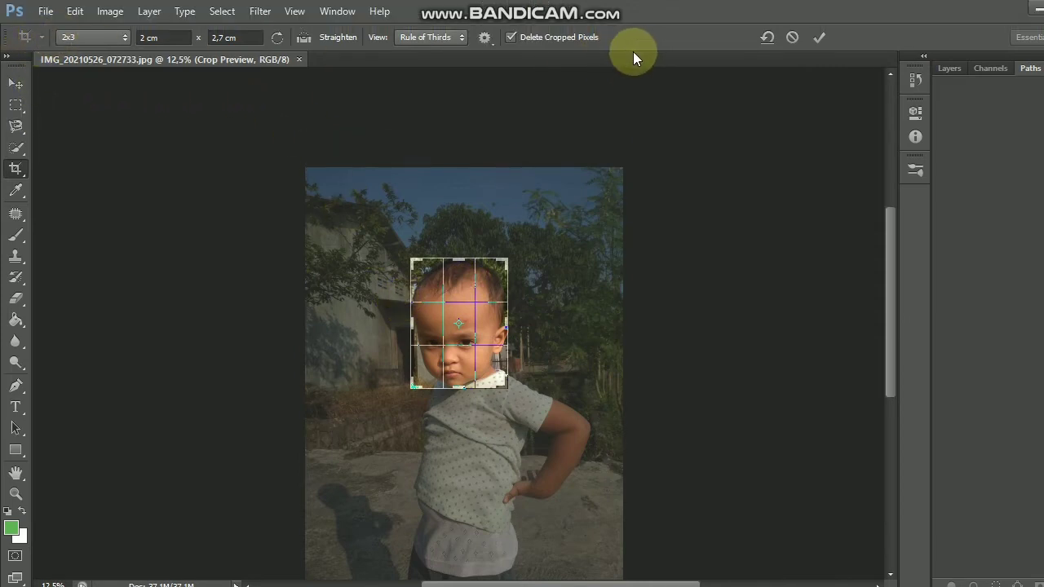
click(791, 37)
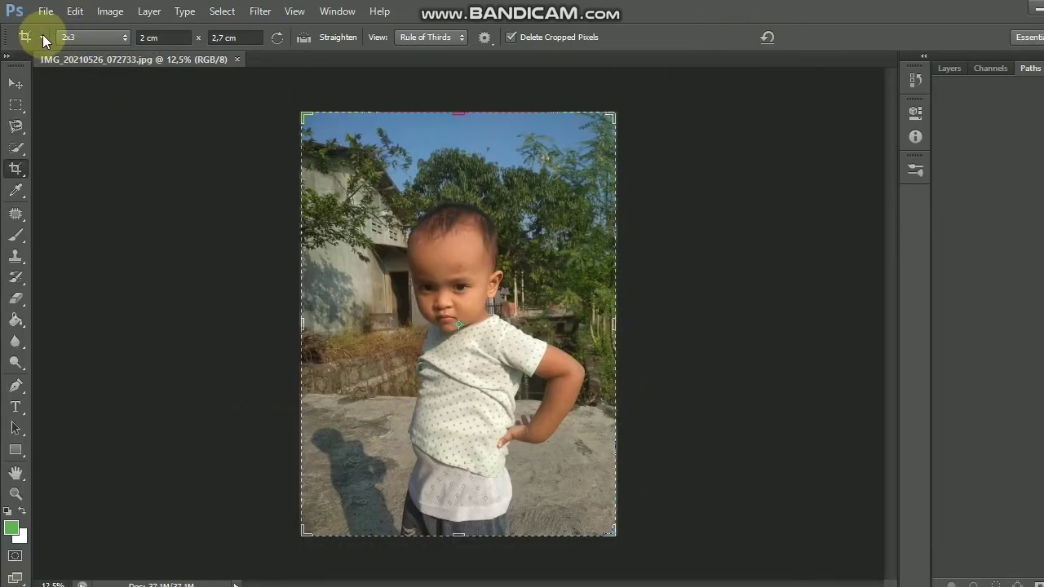
Crop the photo with the 3x4 preset to a 2,8 × 3,8 cm head-and-shoulders portrait.
click(42, 37)
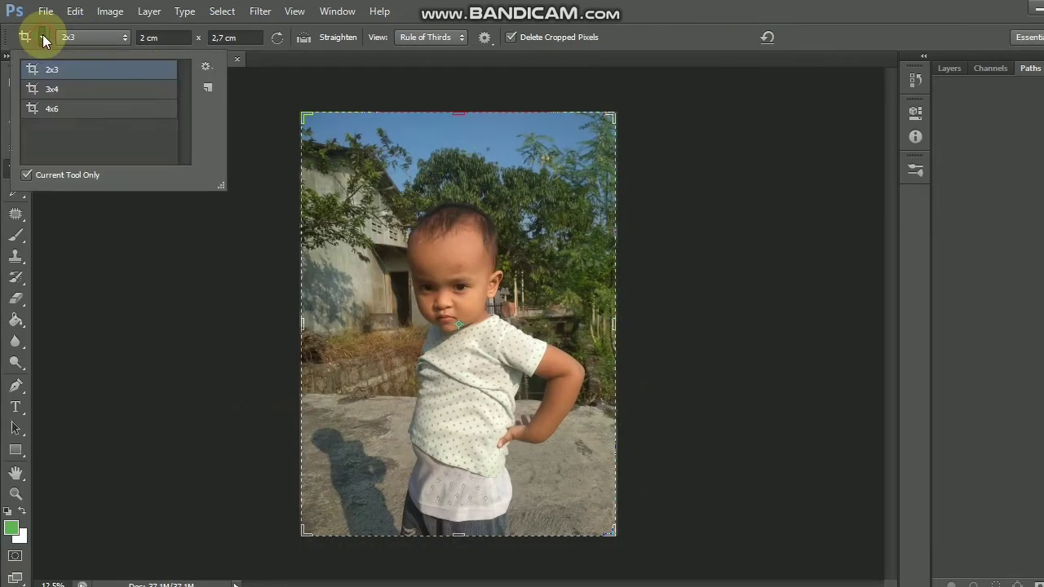
click(56, 96)
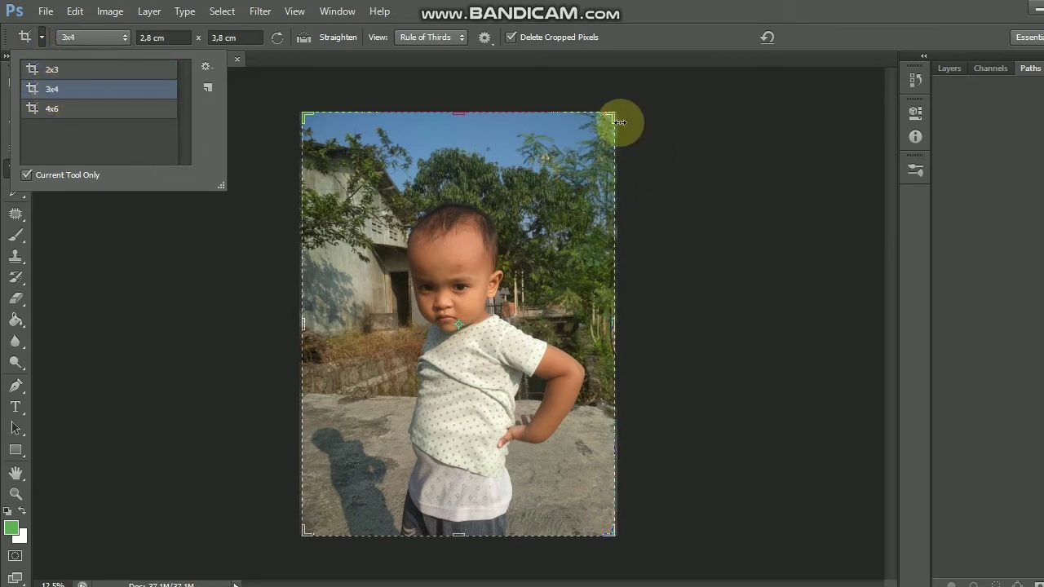
drag(612, 114, 532, 205)
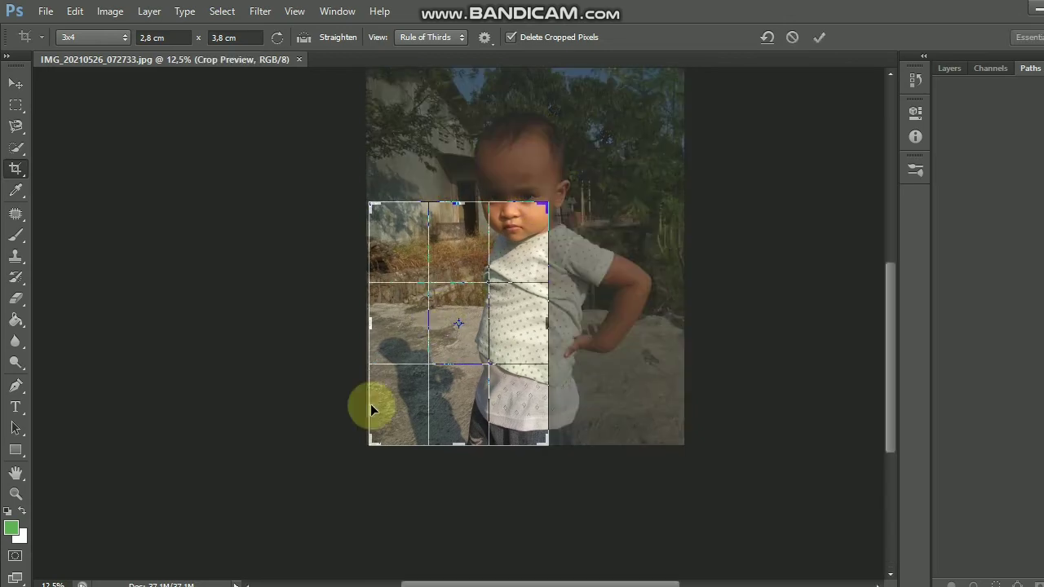
drag(380, 429, 389, 411)
mouse_move(435, 353)
mouse_down()
mouse_move(487, 260)
mouse_move(400, 354)
mouse_move(412, 373)
mouse_move(426, 354)
mouse_move(433, 371)
mouse_up()
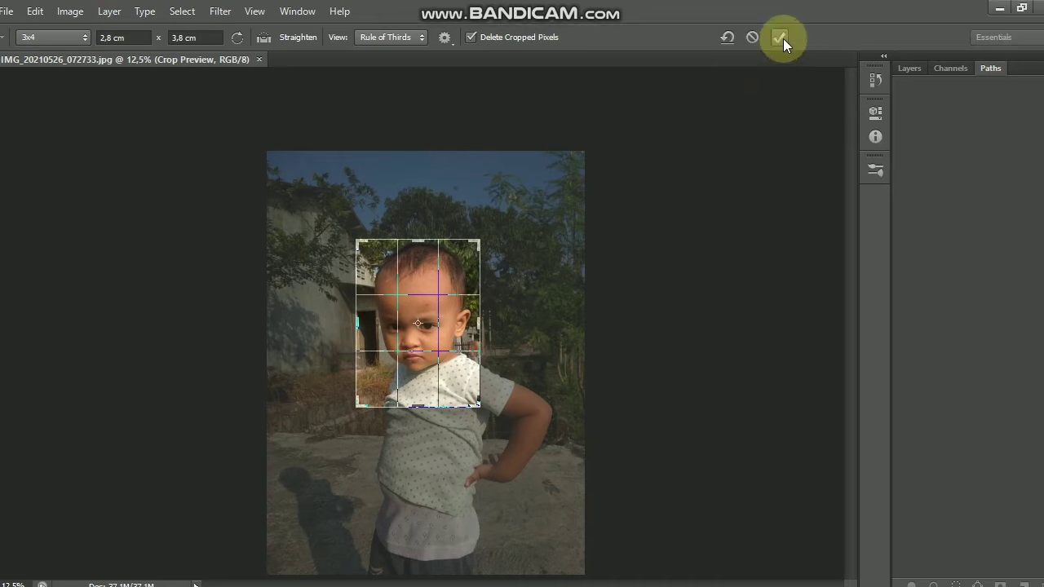
click(783, 38)
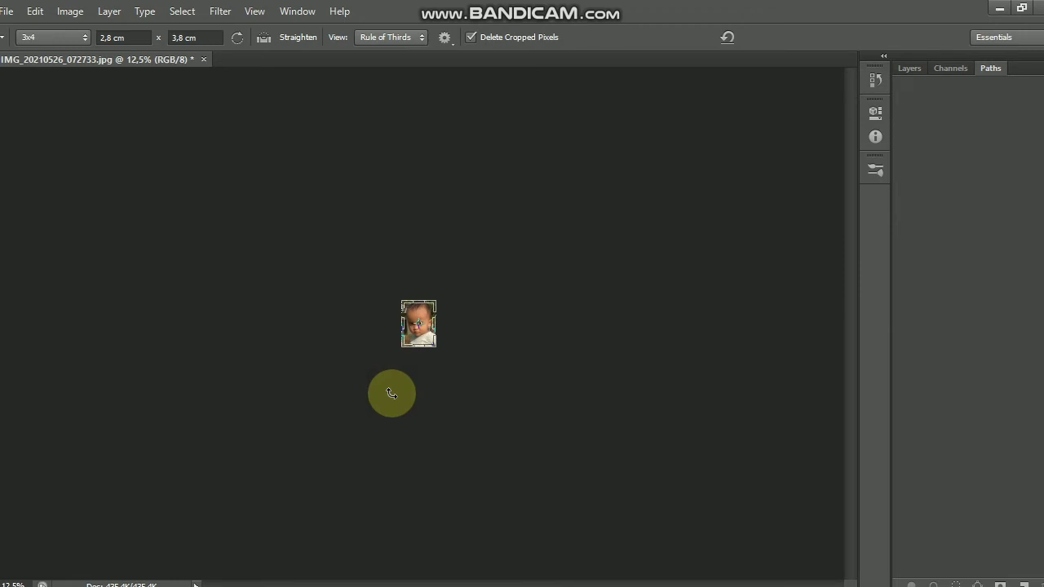
View the cropped portrait at 100%, then zoom out to 50%.
key(ctrl+1)
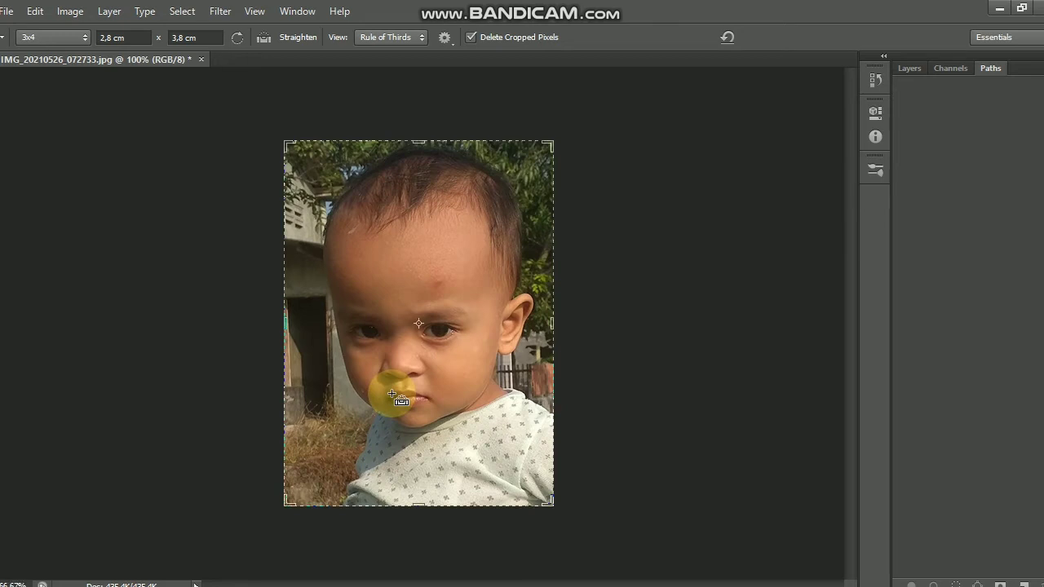
key(ctrl+minus)
key(ctrl+minus)
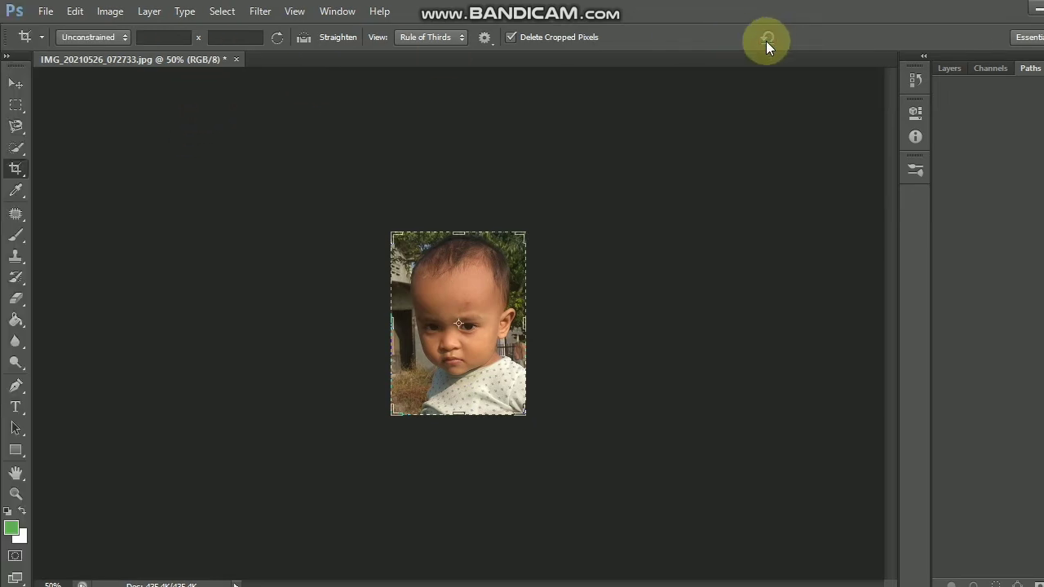
Set the crop tool to the 4x6 preset and start a new document via File > New.
click(42, 38)
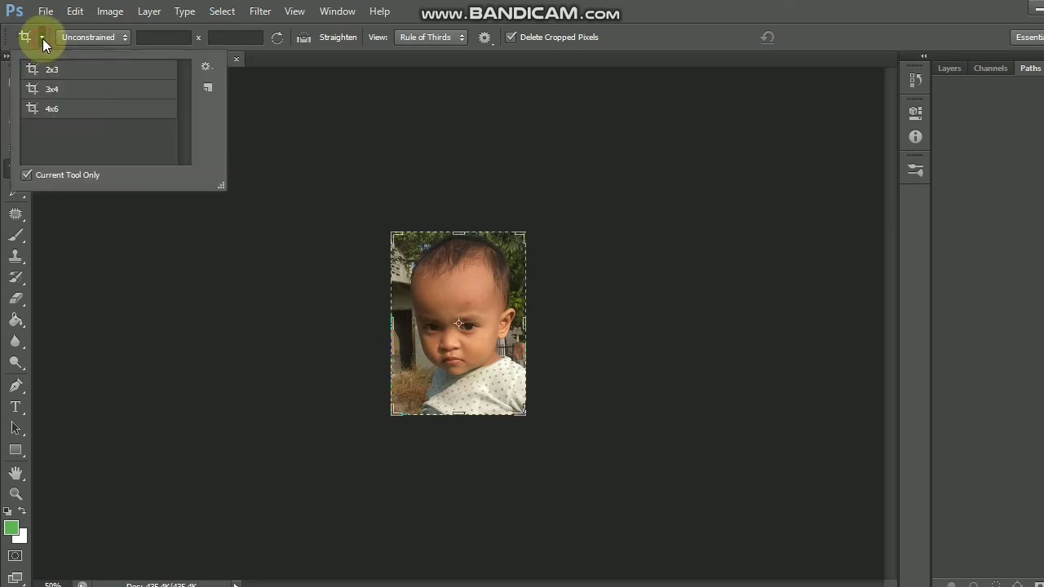
click(54, 111)
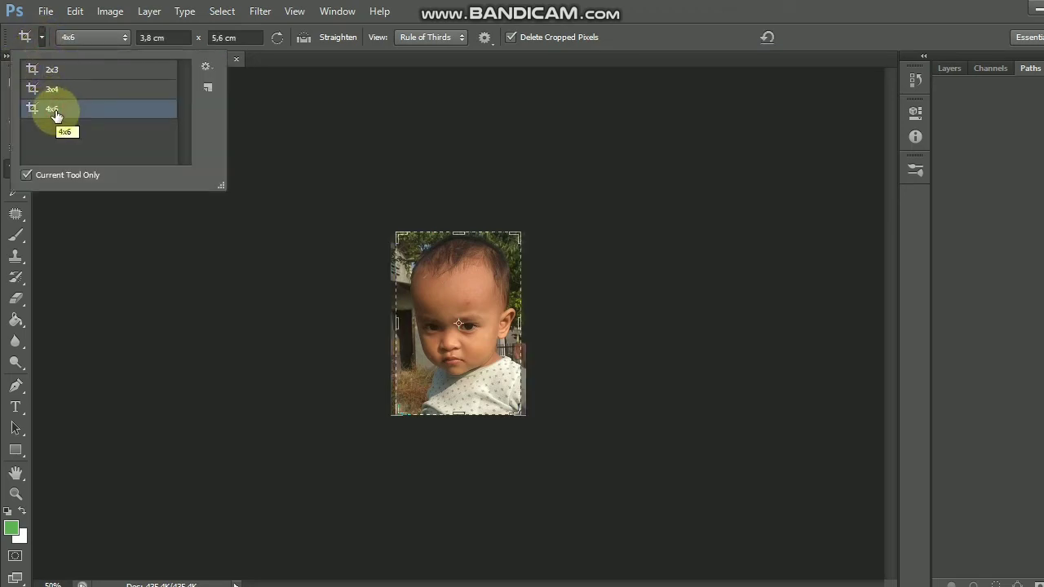
click(54, 93)
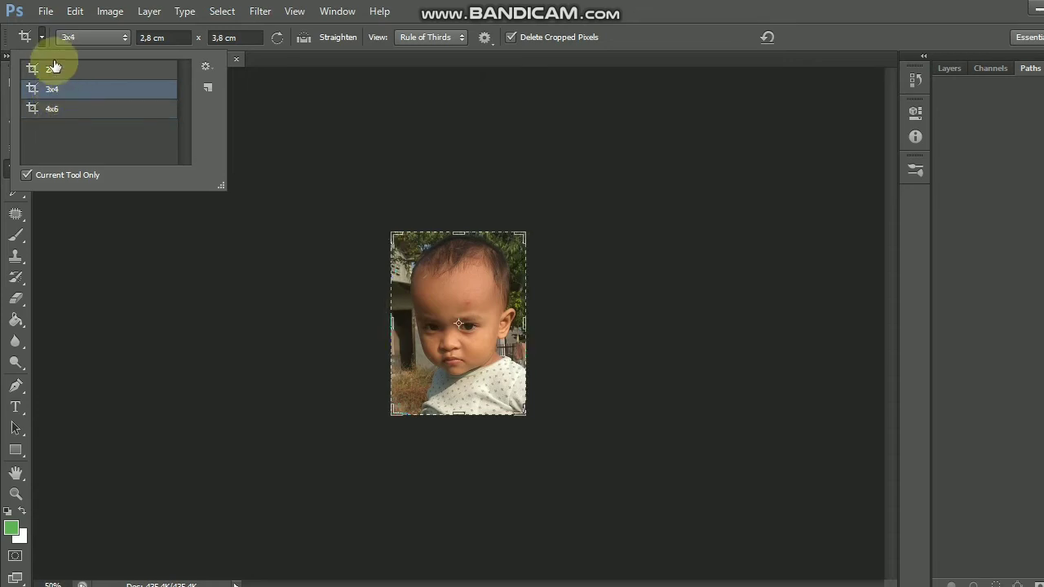
click(53, 72)
click(53, 90)
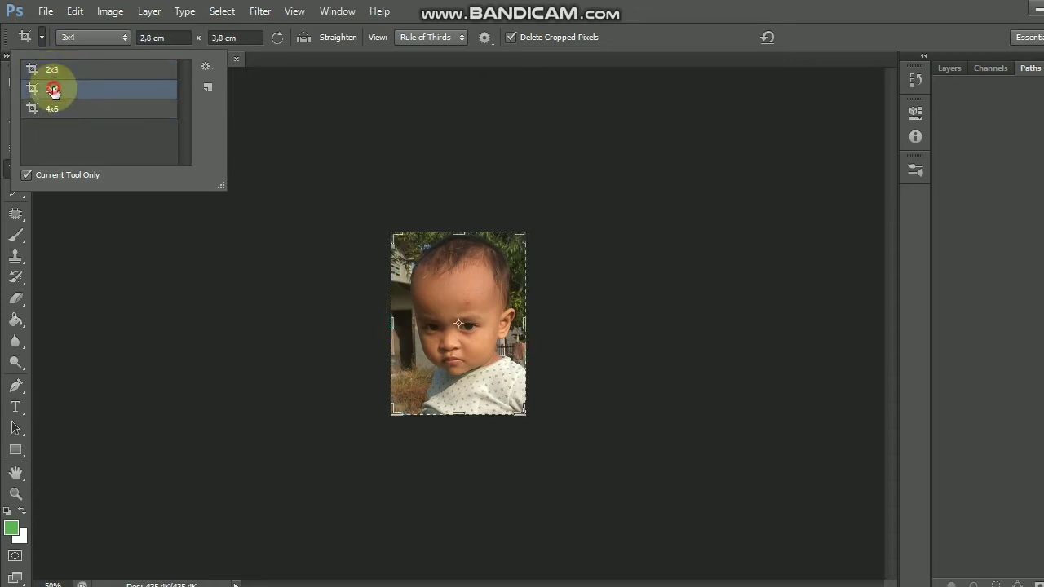
click(52, 108)
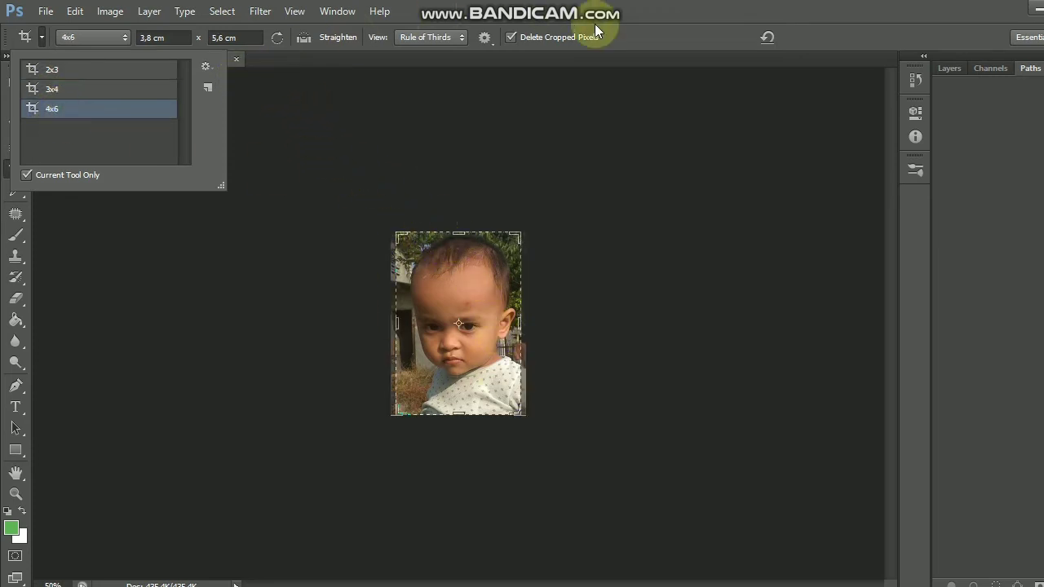
click(649, 31)
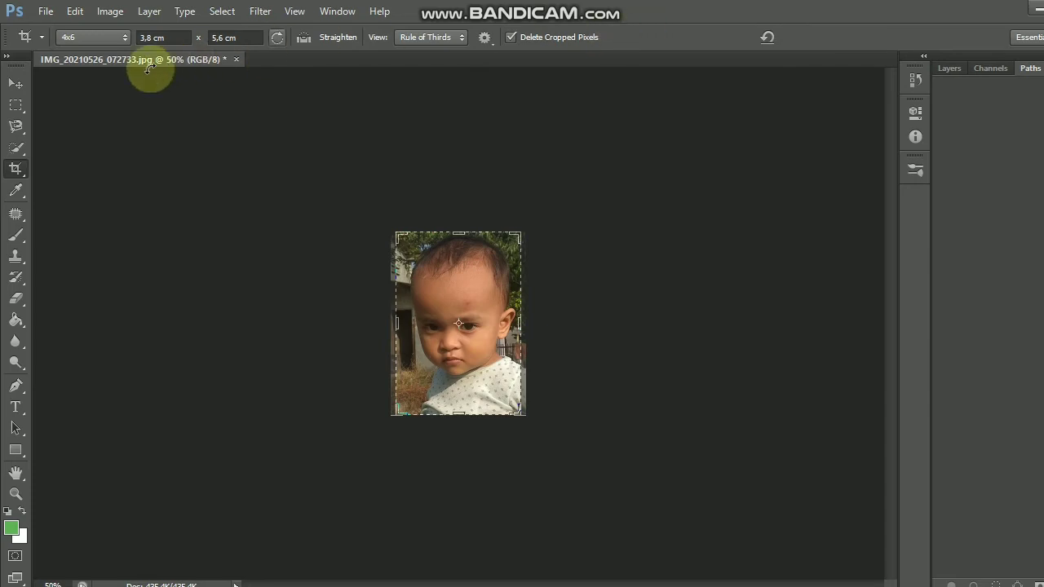
click(38, 13)
click(53, 27)
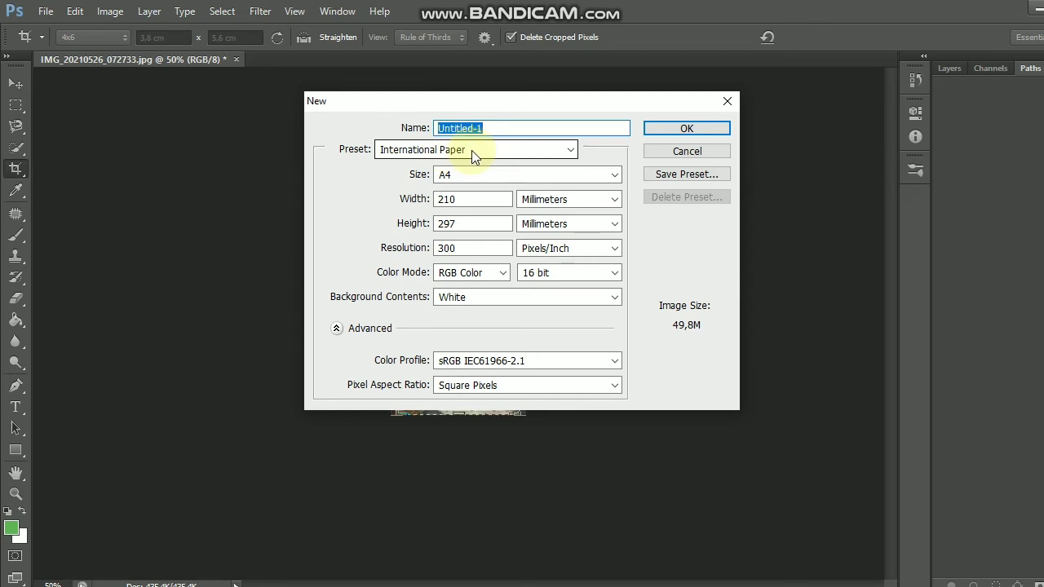
Create a blank white A4 document (International Paper preset, 300 ppi).
click(471, 152)
click(424, 220)
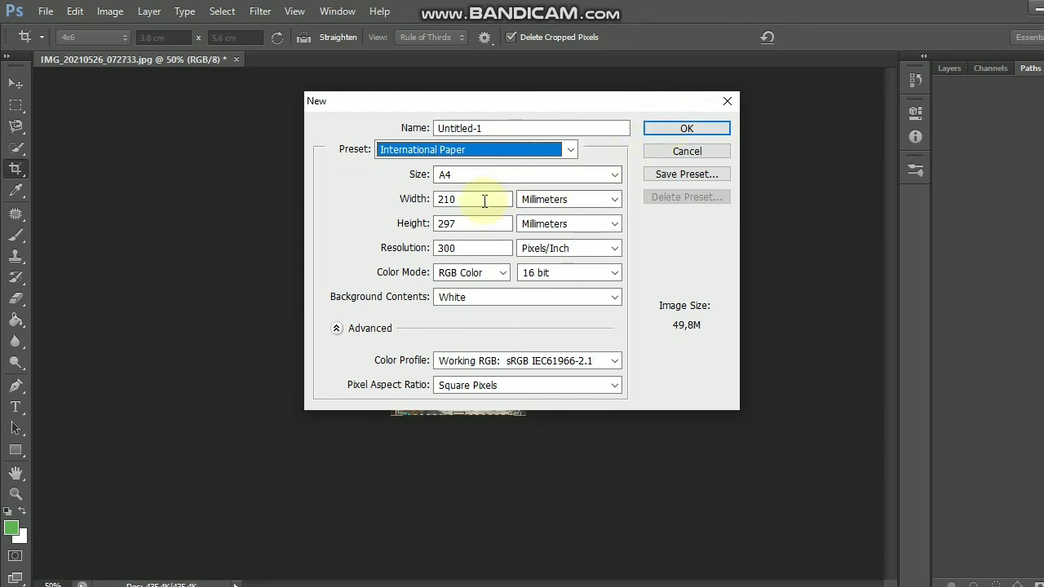
click(699, 129)
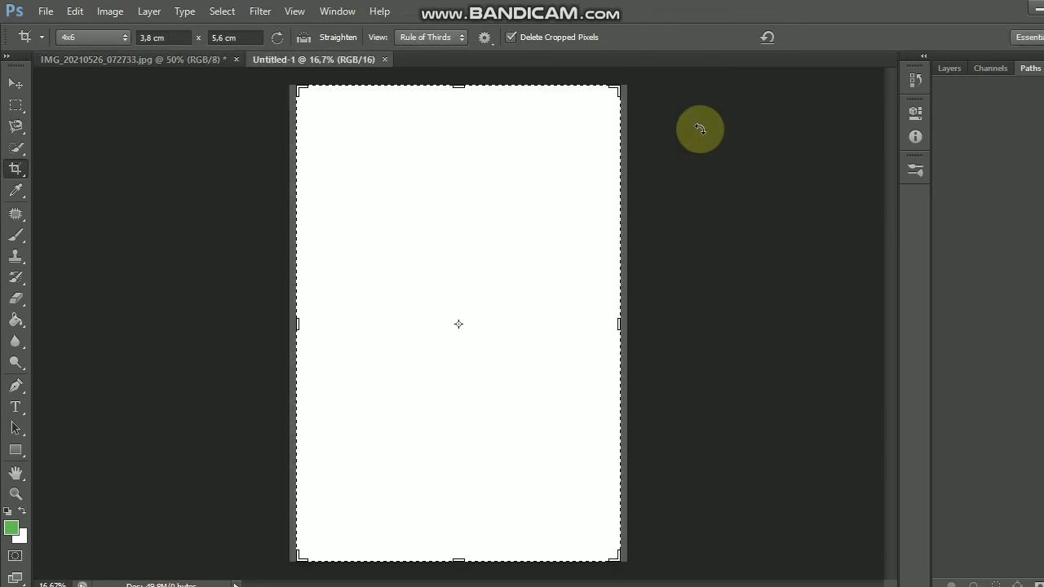
Select the Move tool and return to the IMG_20210526_072733 photo tab.
click(15, 84)
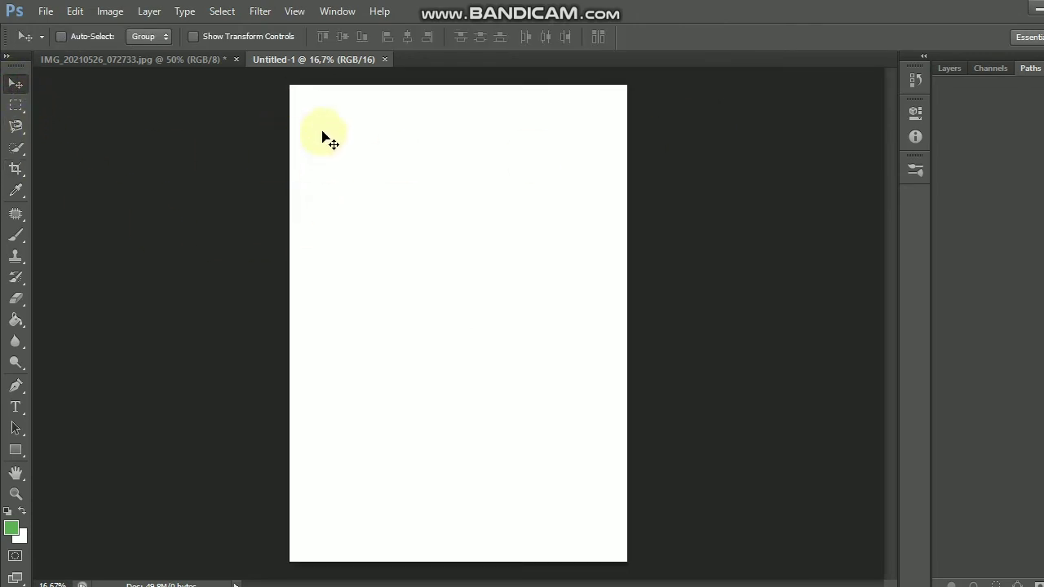
click(124, 63)
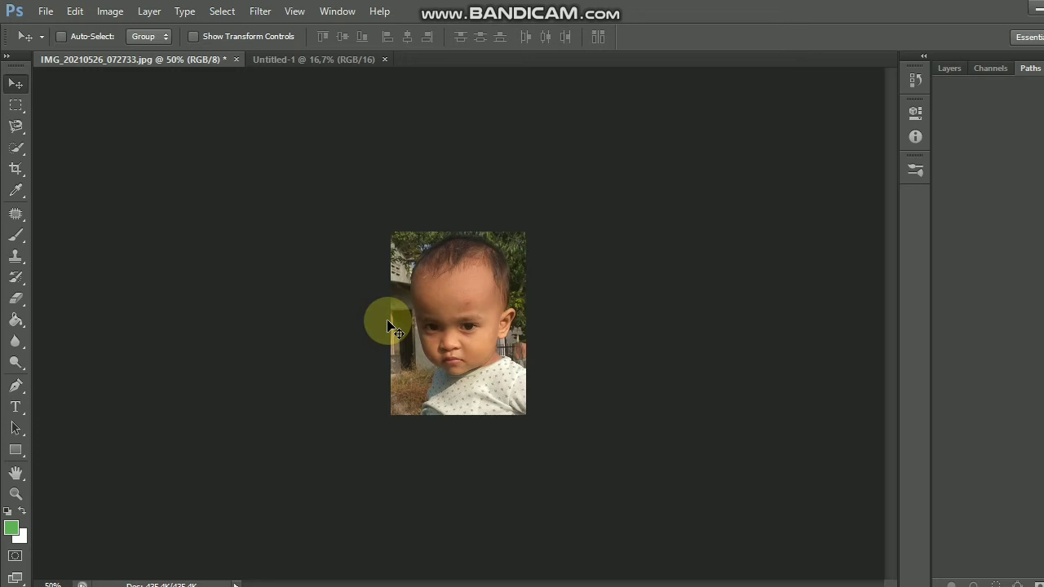
Undo the 3x4 crop to restore the full photo and zoom out.
key(ctrl+z)
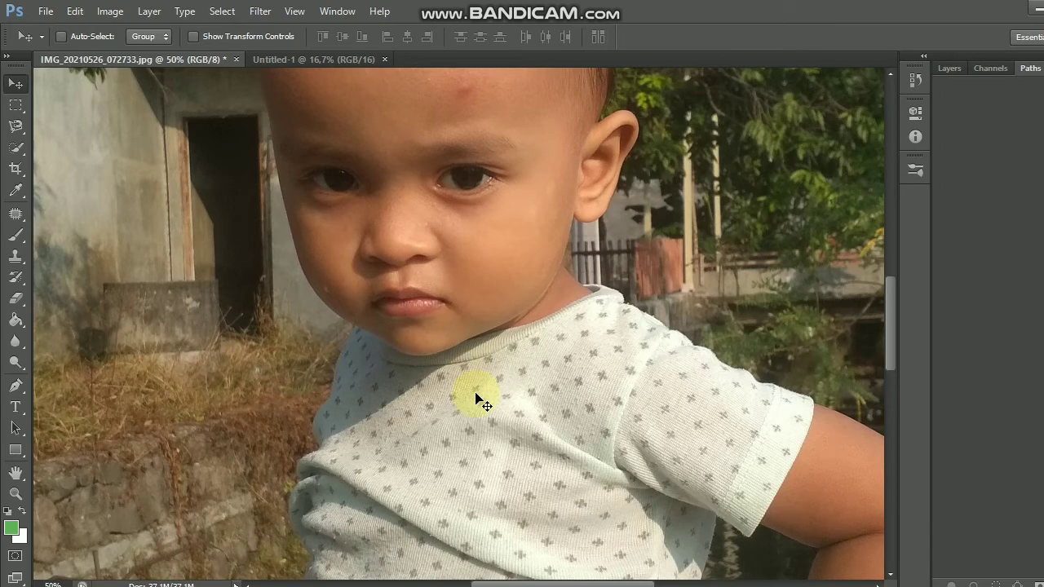
key(ctrl+minus)
key(ctrl+minus)
key(ctrl+minus)
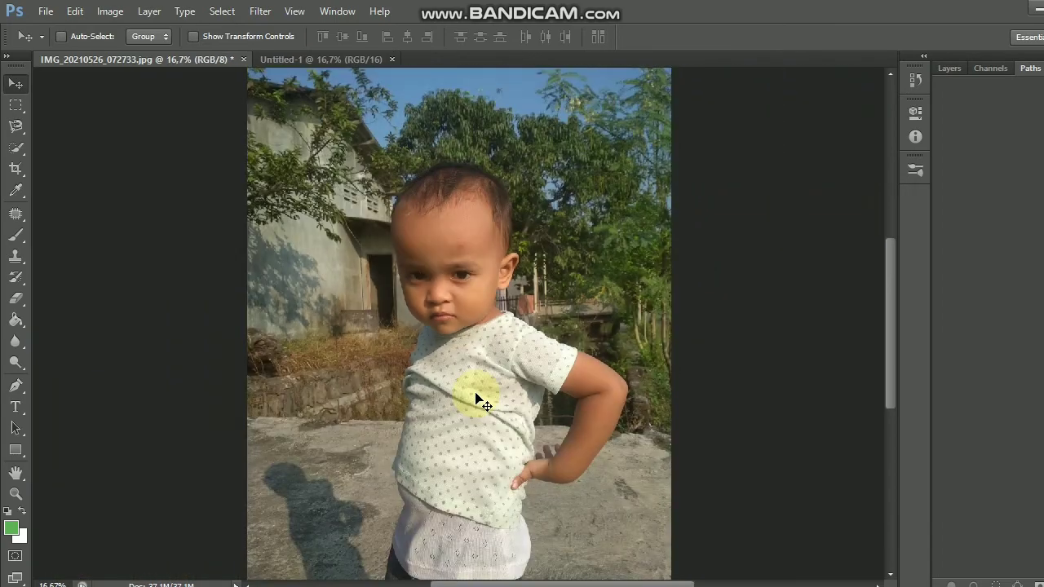
key(ctrl+minus)
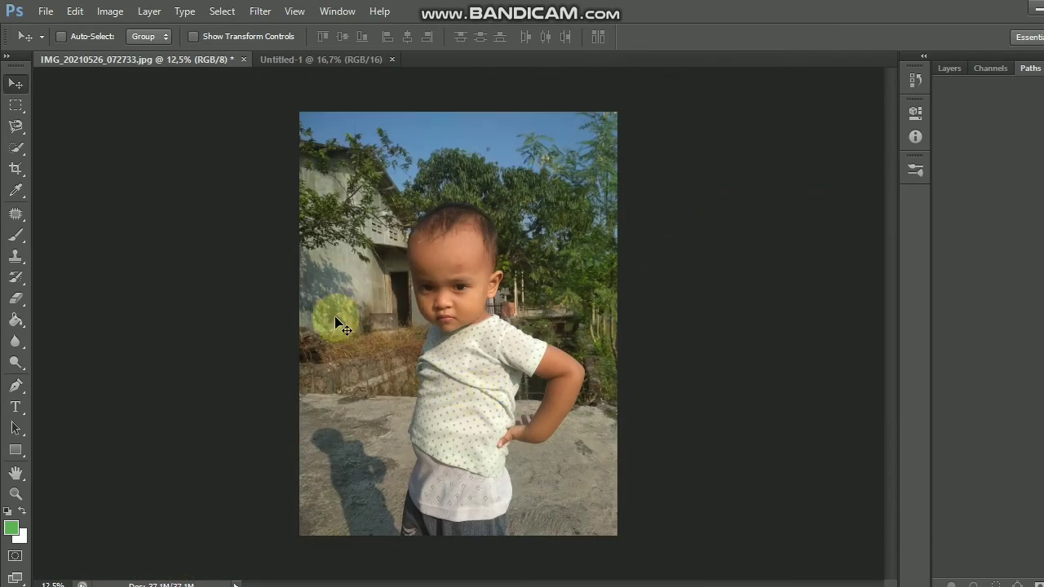
Crop the photo with the 4x6 preset to a 3,8 × 5,6 cm portrait of the child.
click(17, 172)
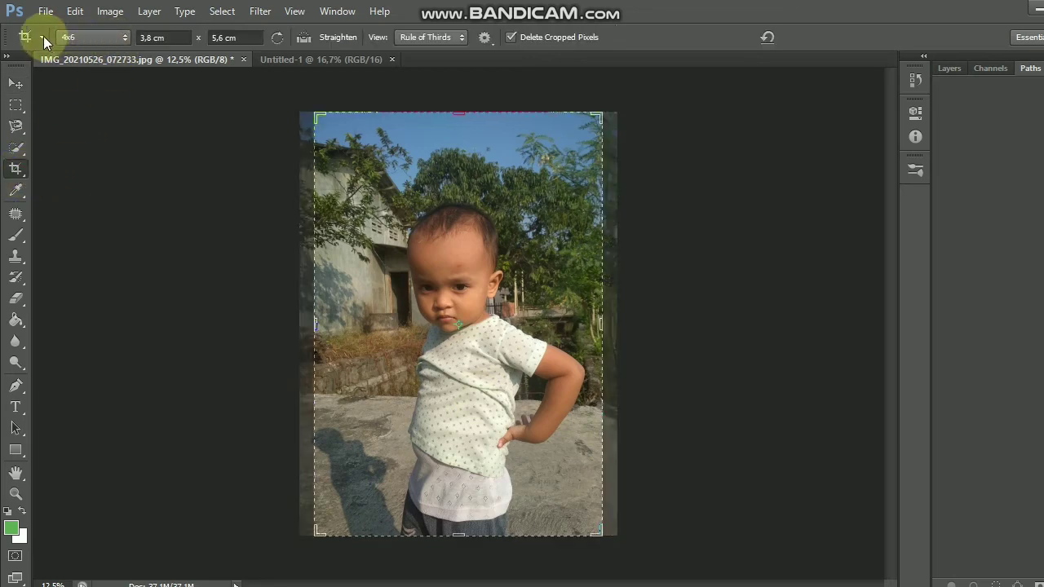
click(44, 35)
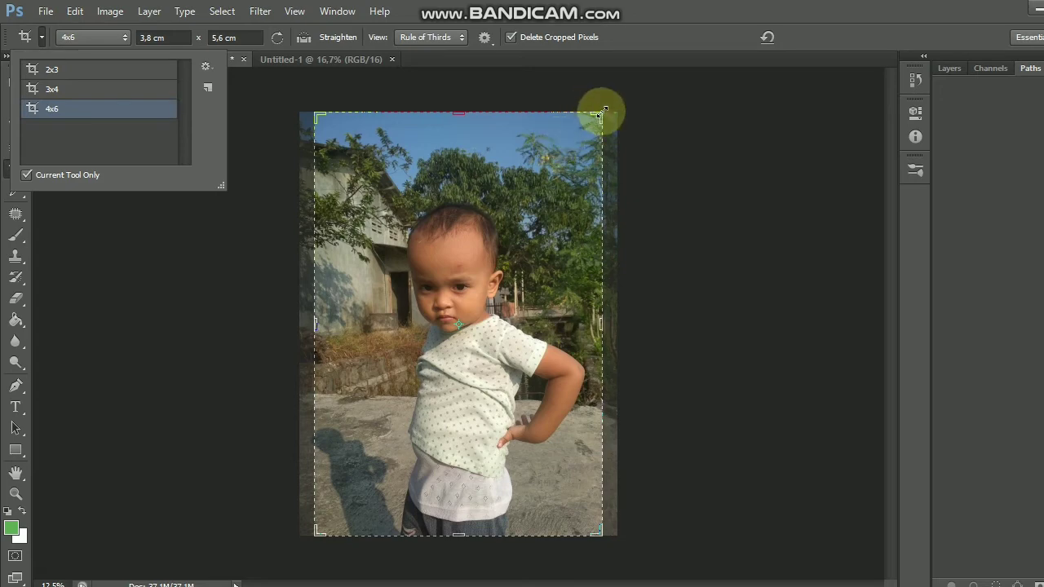
drag(605, 128, 553, 167)
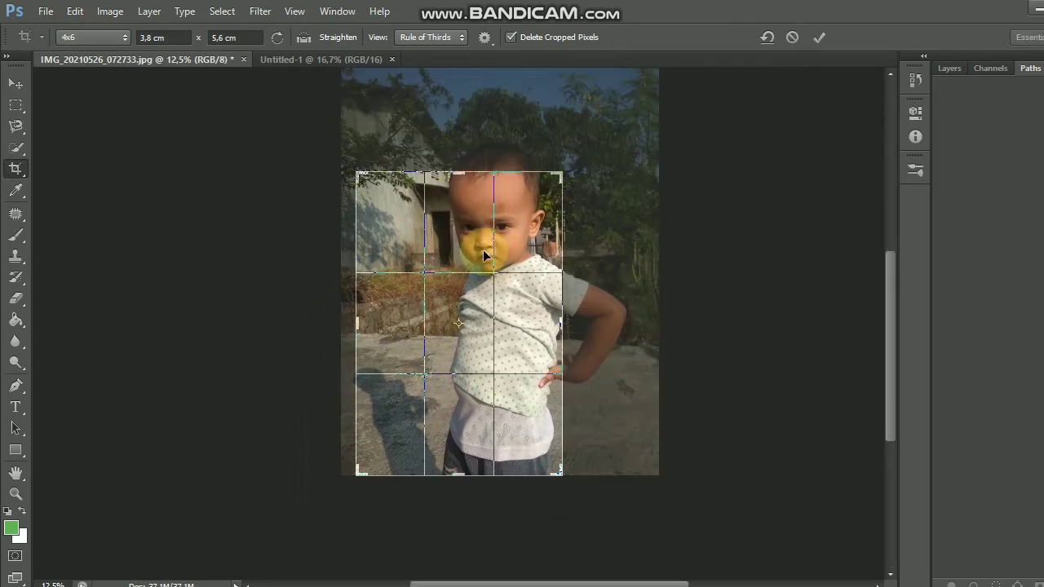
drag(355, 440, 374, 412)
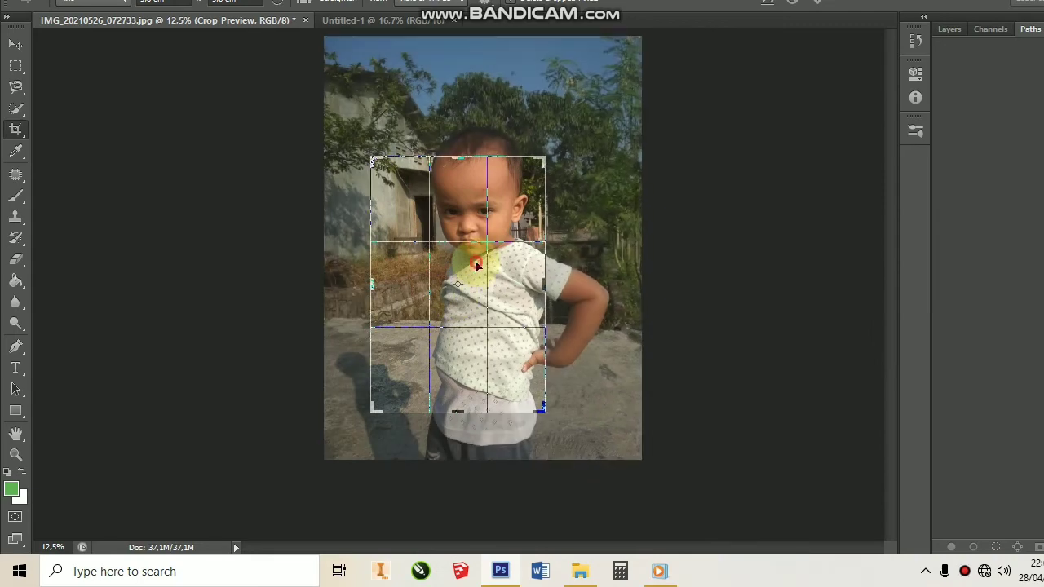
mouse_move(455, 301)
mouse_down()
mouse_move(453, 310)
mouse_move(455, 300)
mouse_up()
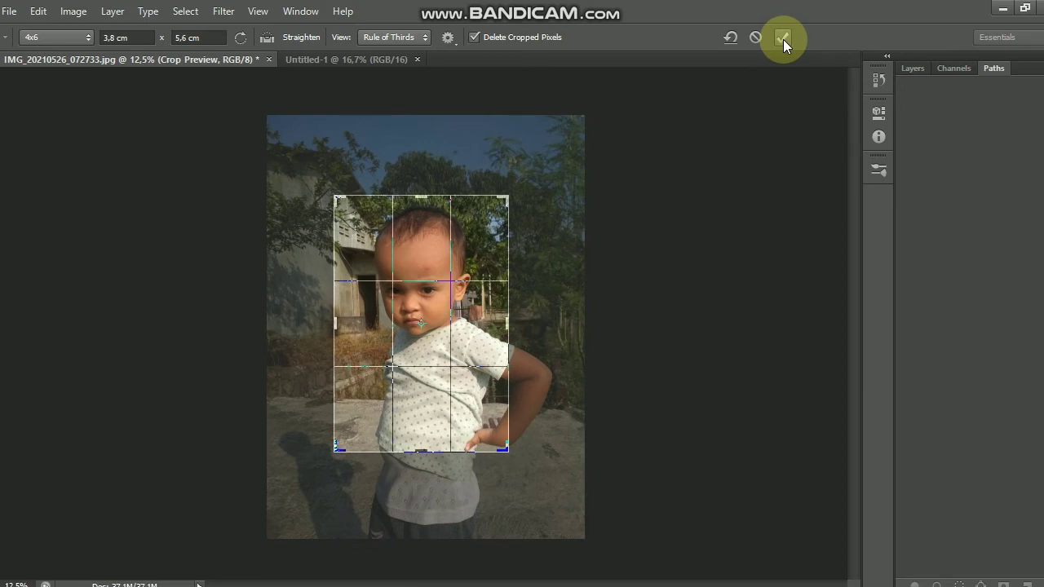
click(781, 38)
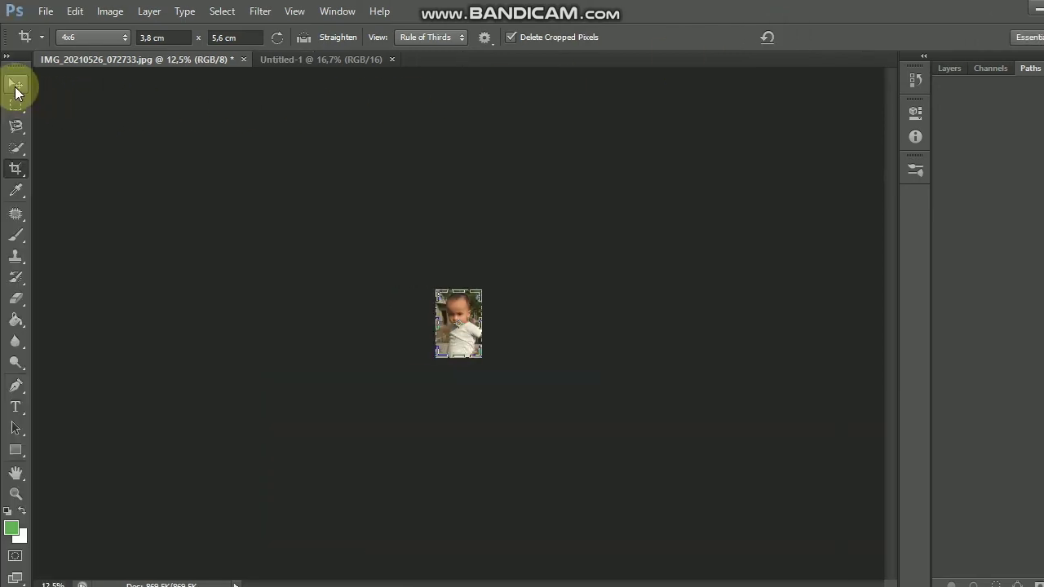
Drag the 4x6 portrait onto the A4 page and drop it in the top-left corner.
click(15, 87)
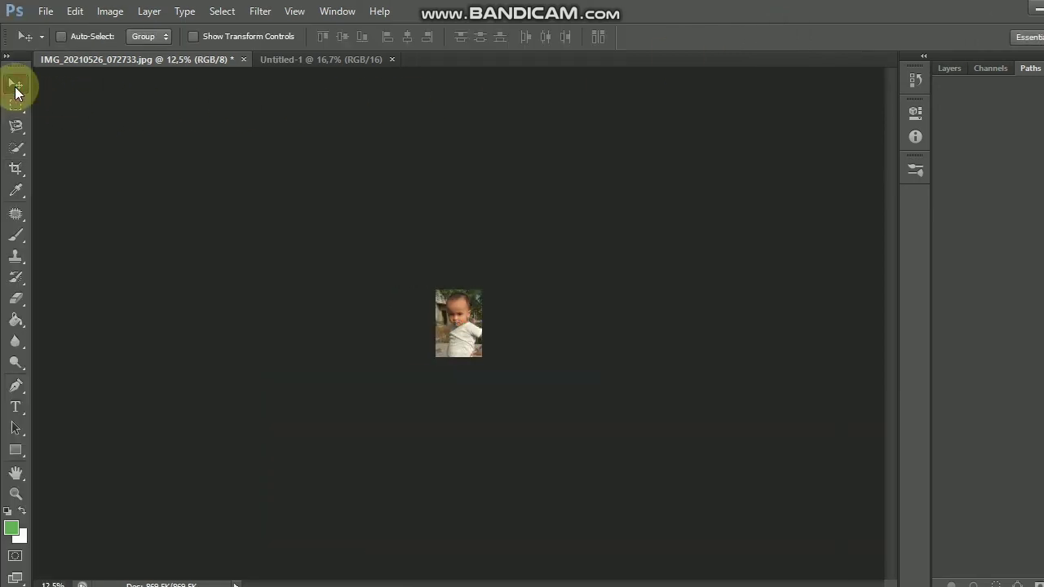
mouse_move(461, 307)
mouse_down()
mouse_move(421, 147)
mouse_move(340, 66)
mouse_up()
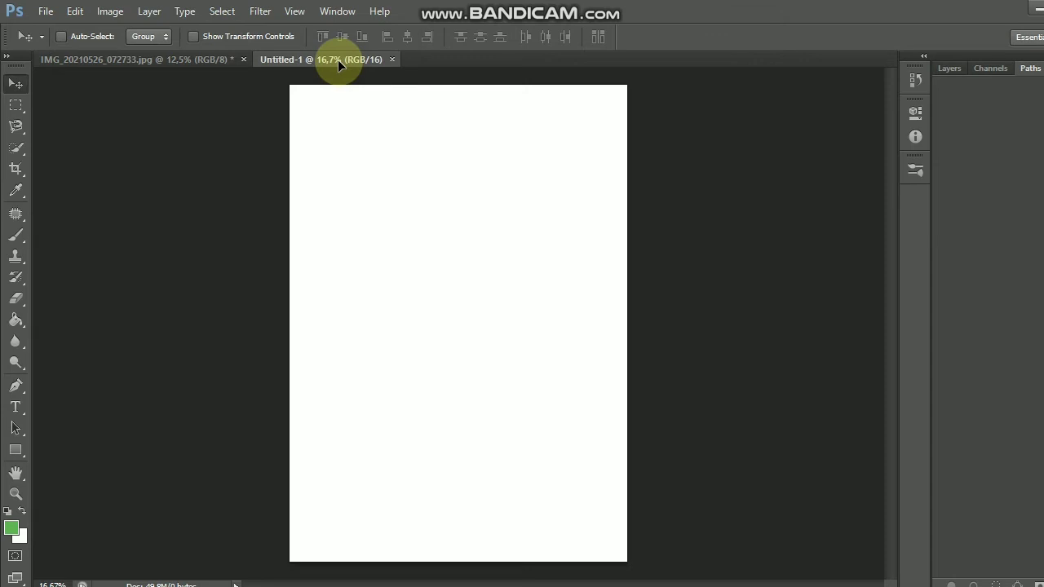
mouse_move(340, 65)
mouse_down()
mouse_move(373, 203)
mouse_move(384, 194)
mouse_move(348, 141)
mouse_up()
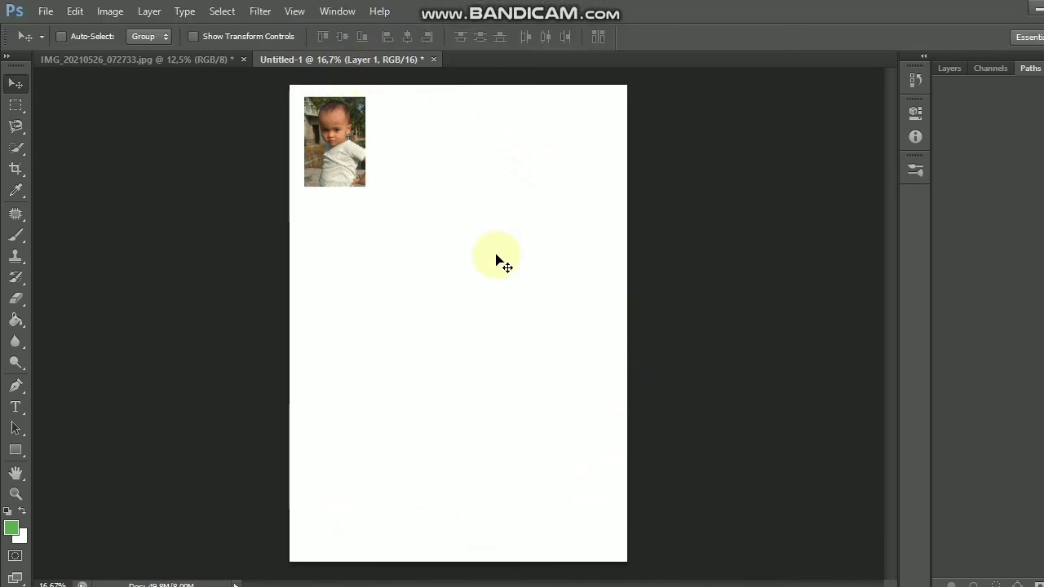
Return to the child's photo and set the Crop tool to the 3x4 preset.
click(191, 59)
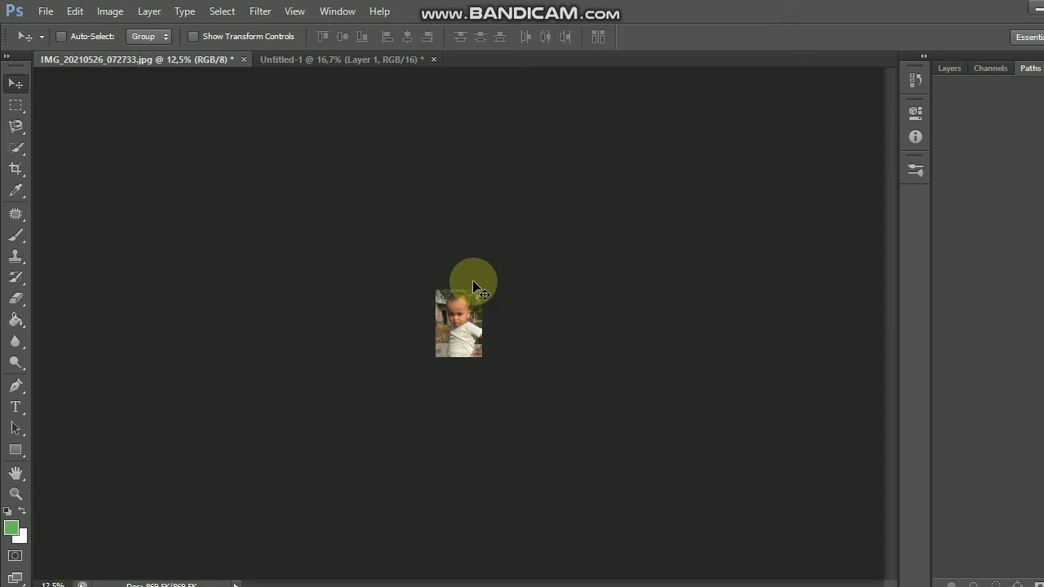
click(11, 171)
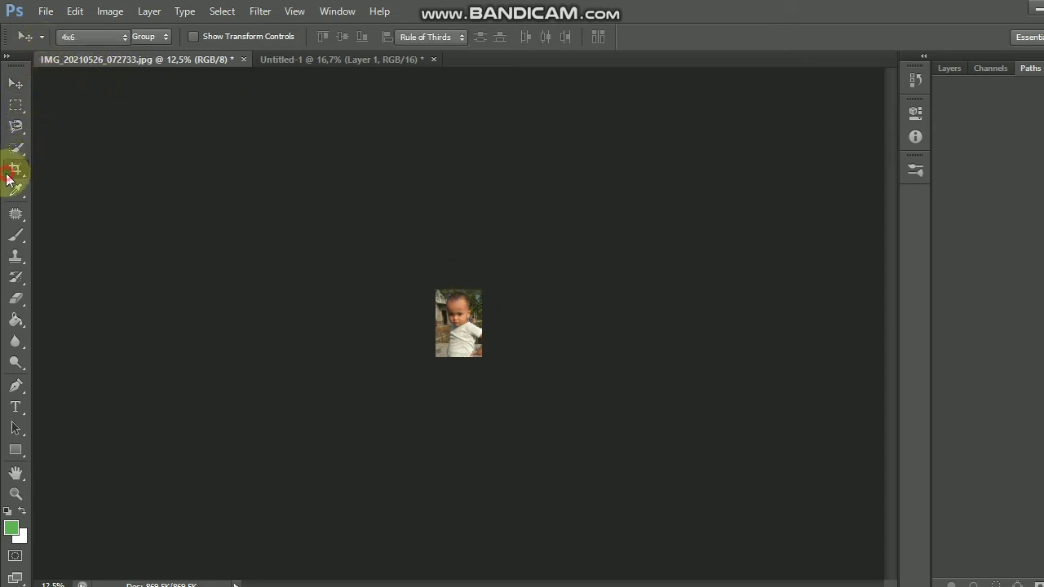
click(40, 39)
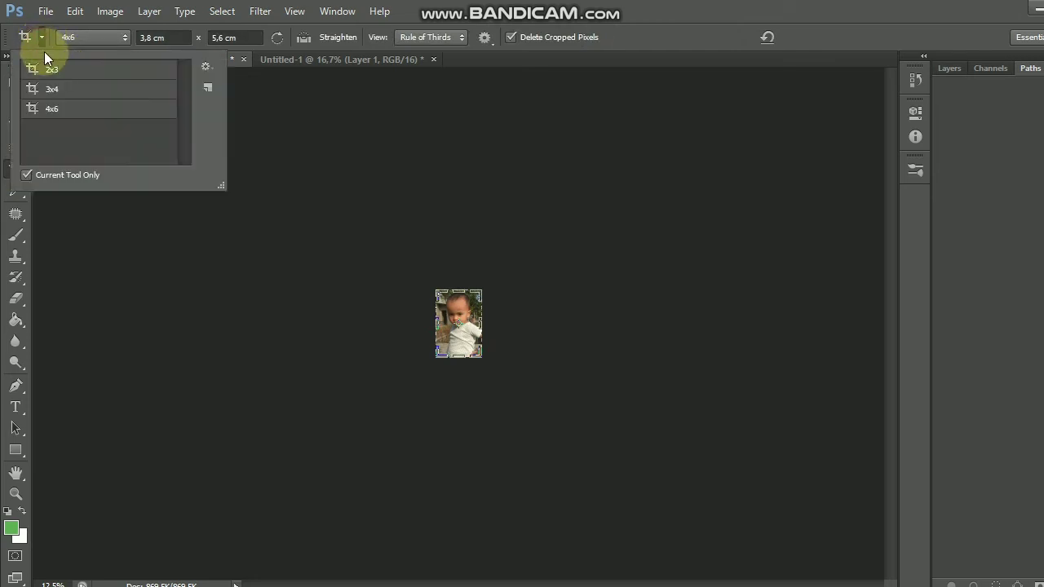
click(54, 91)
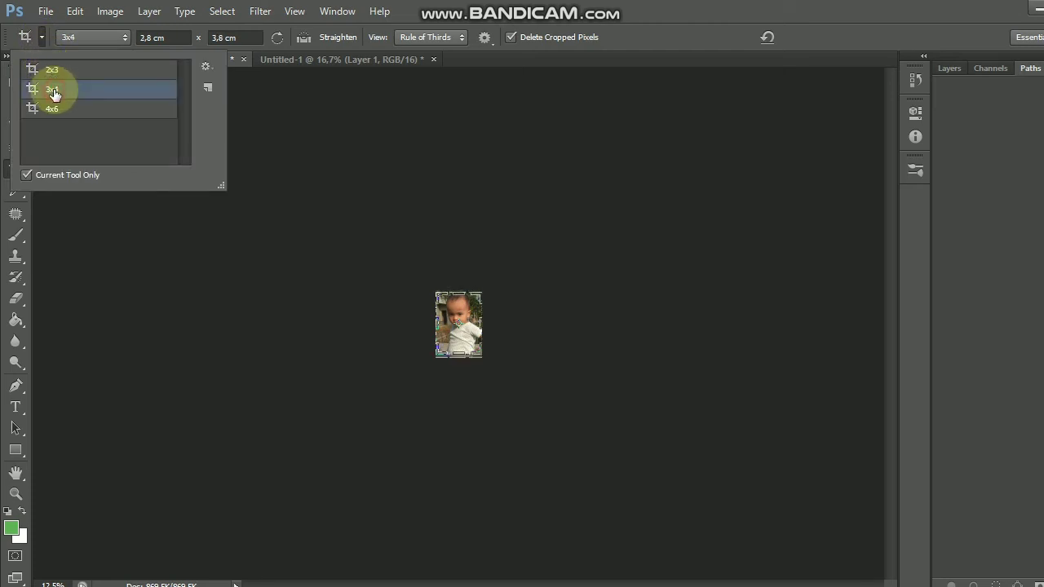
click(516, 316)
Frame the child's face and commit the 2,8 × 3,8 cm crop.
key(ctrl+plus)
key(ctrl+plus)
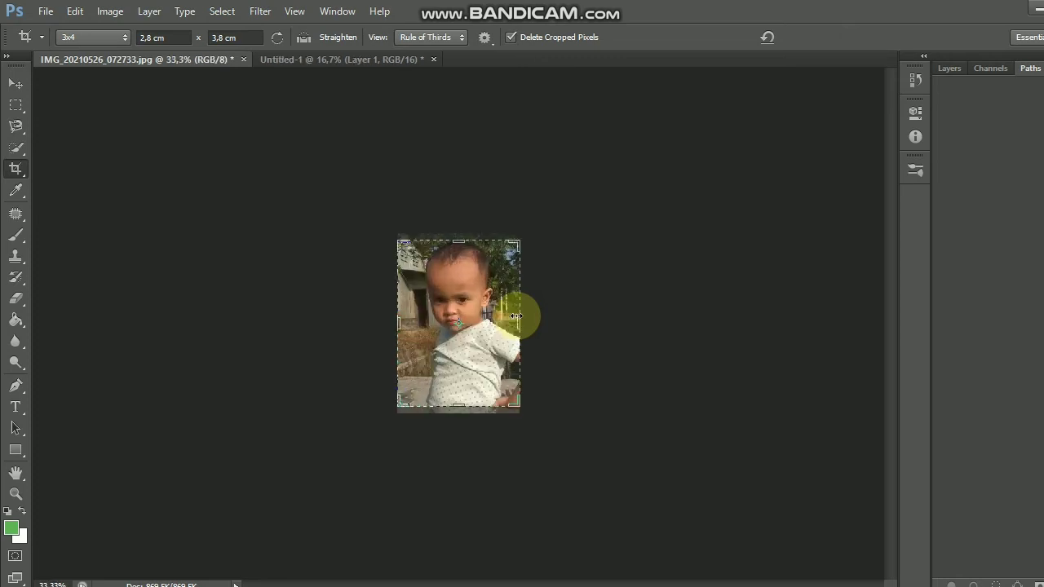
key(ctrl+plus)
key(ctrl+plus)
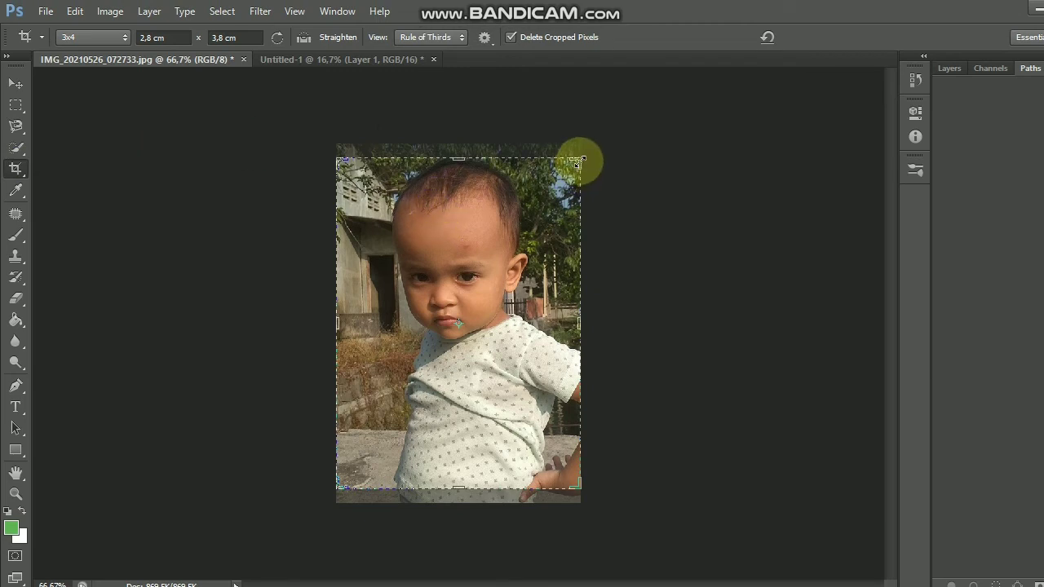
drag(578, 160, 574, 159)
mouse_move(482, 208)
mouse_down()
mouse_move(485, 196)
mouse_move(484, 223)
mouse_move(543, 191)
mouse_move(554, 167)
mouse_up()
drag(489, 245, 454, 337)
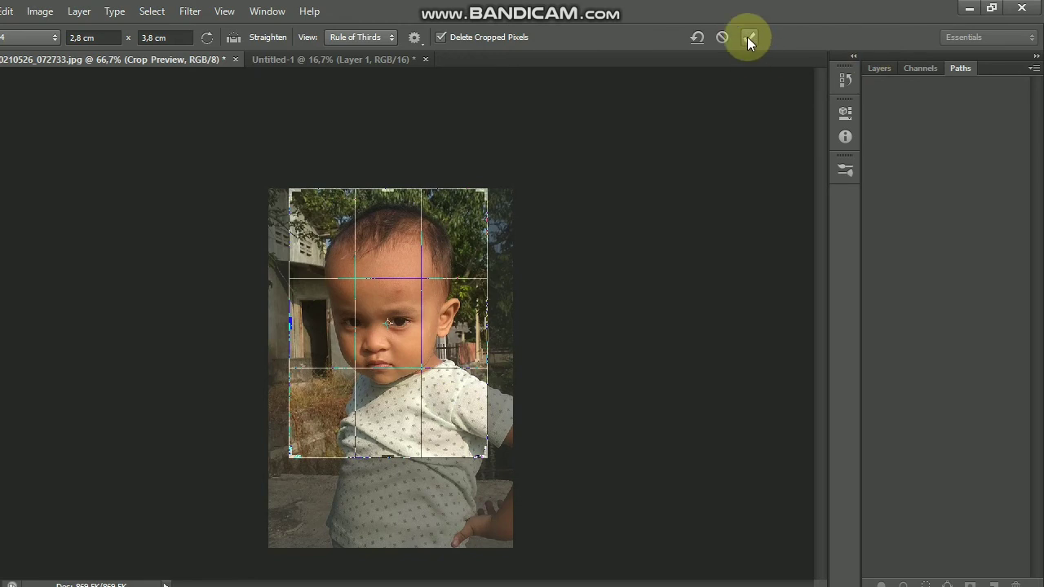
click(748, 38)
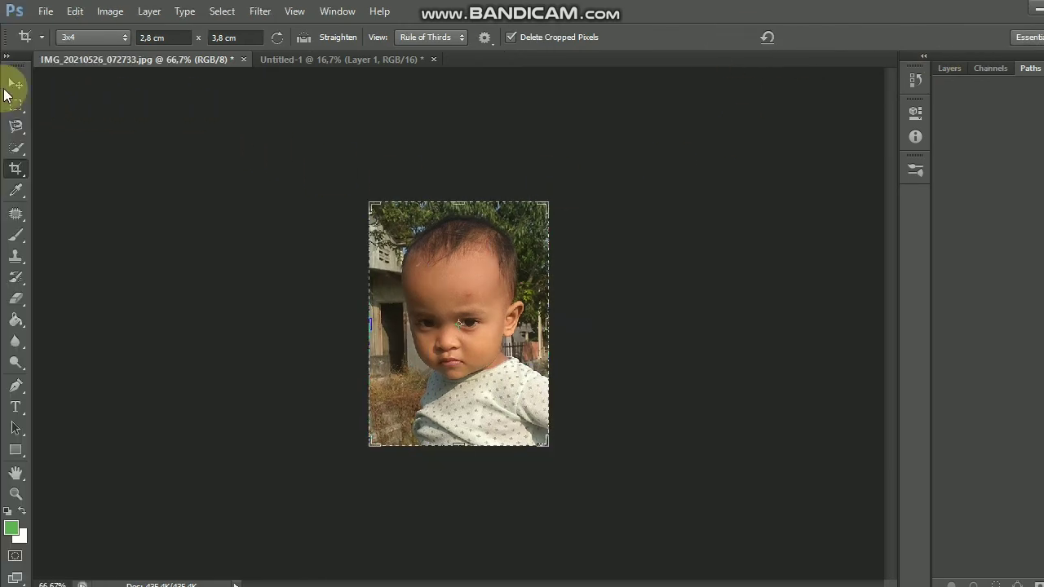
Copy the 3x4 photo onto Untitled-1 as Layer 2, right of the 4x6 photo.
click(11, 87)
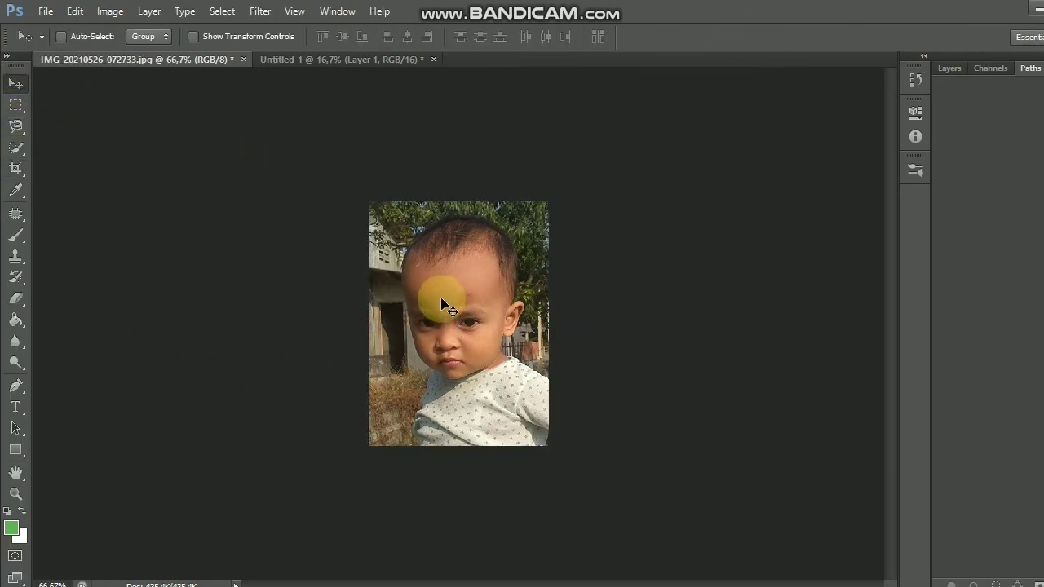
drag(448, 296, 320, 64)
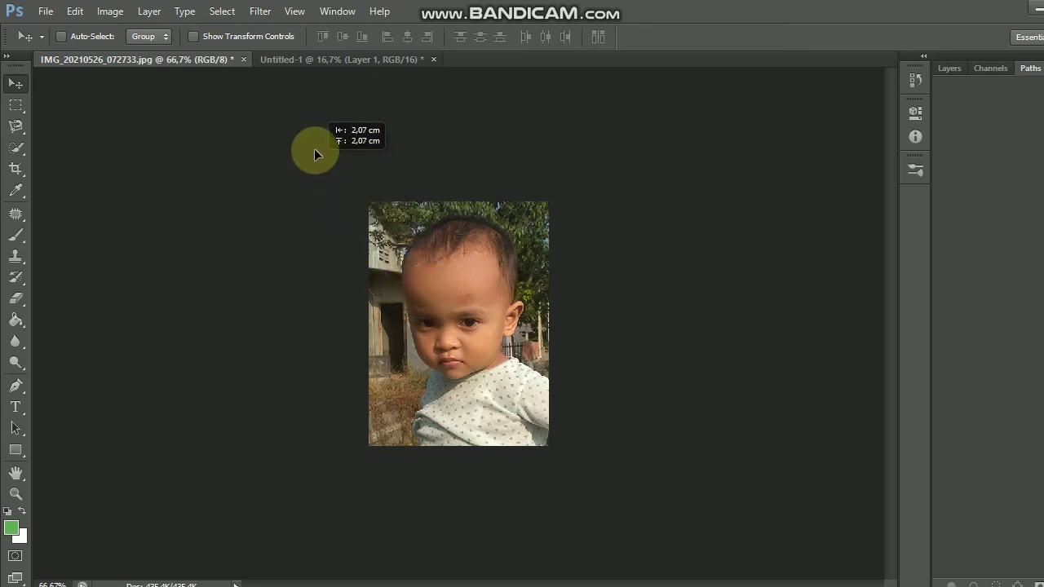
drag(319, 63, 471, 181)
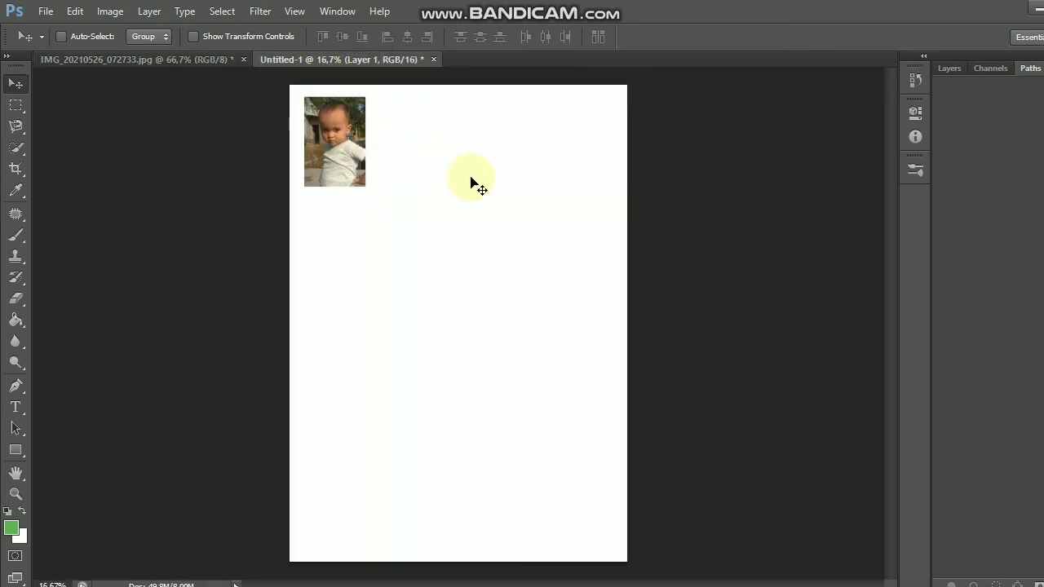
mouse_move(478, 199)
mouse_down()
mouse_move(460, 163)
mouse_move(400, 147)
mouse_up()
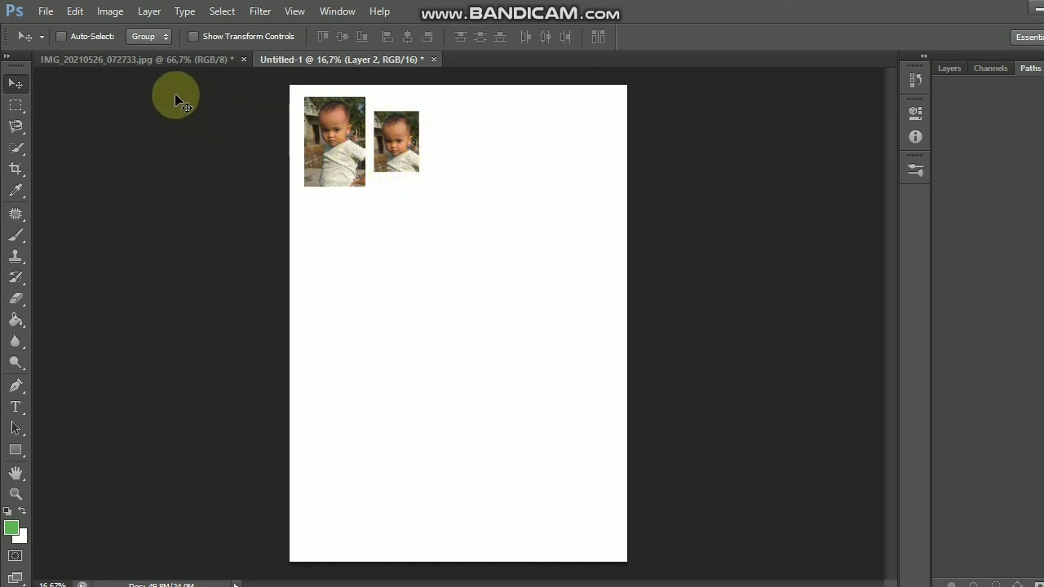
click(164, 59)
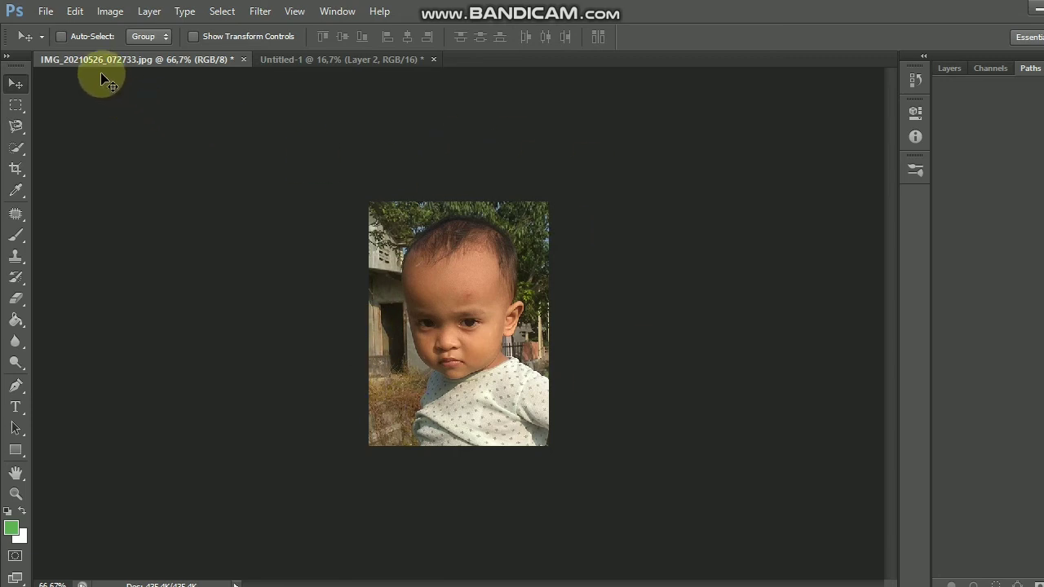
Recrop the child's photo with the 2x3 preset (2 × 2,7 cm), framing the child.
click(15, 169)
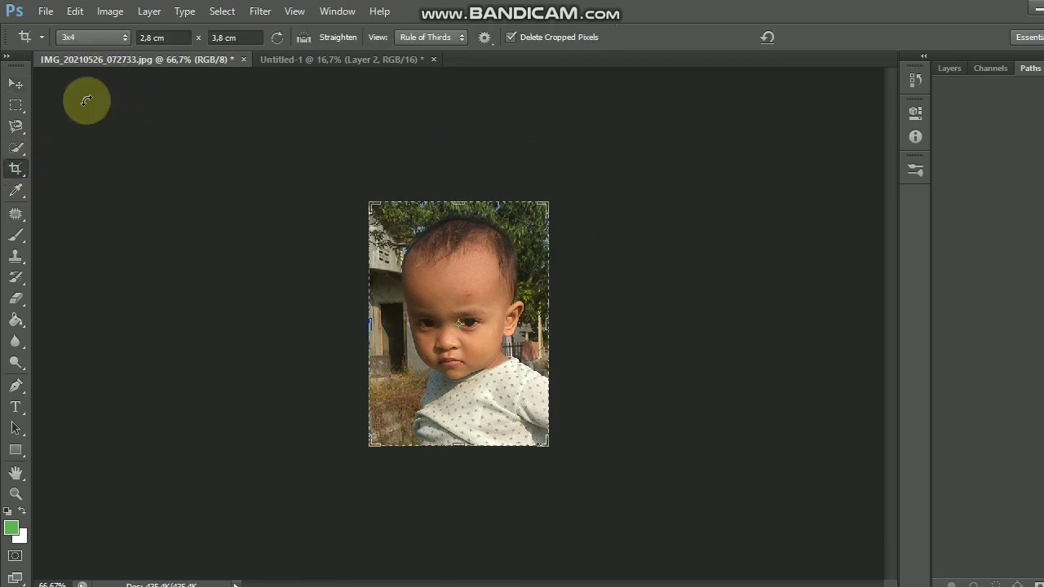
click(41, 38)
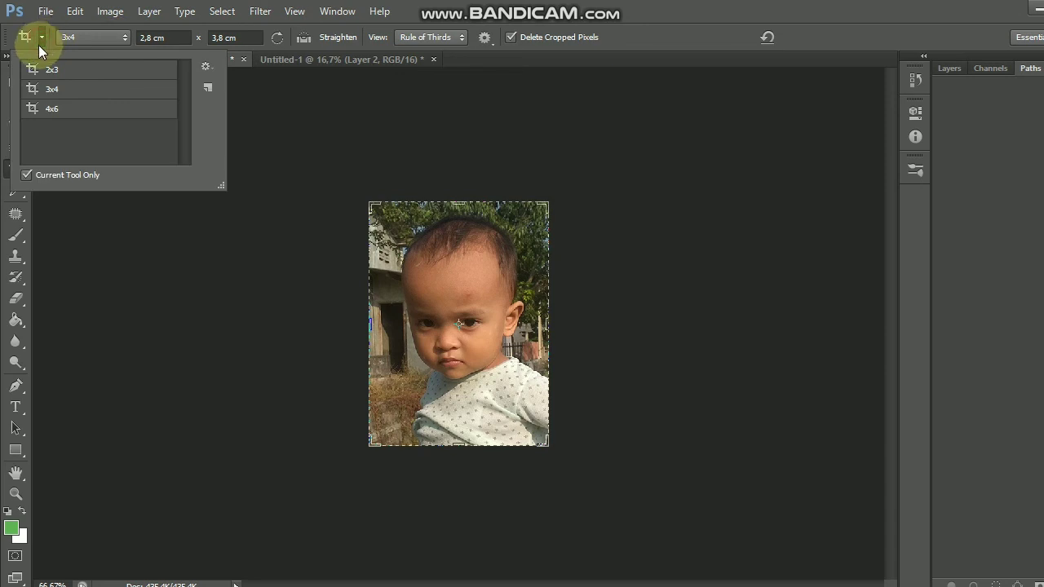
click(46, 71)
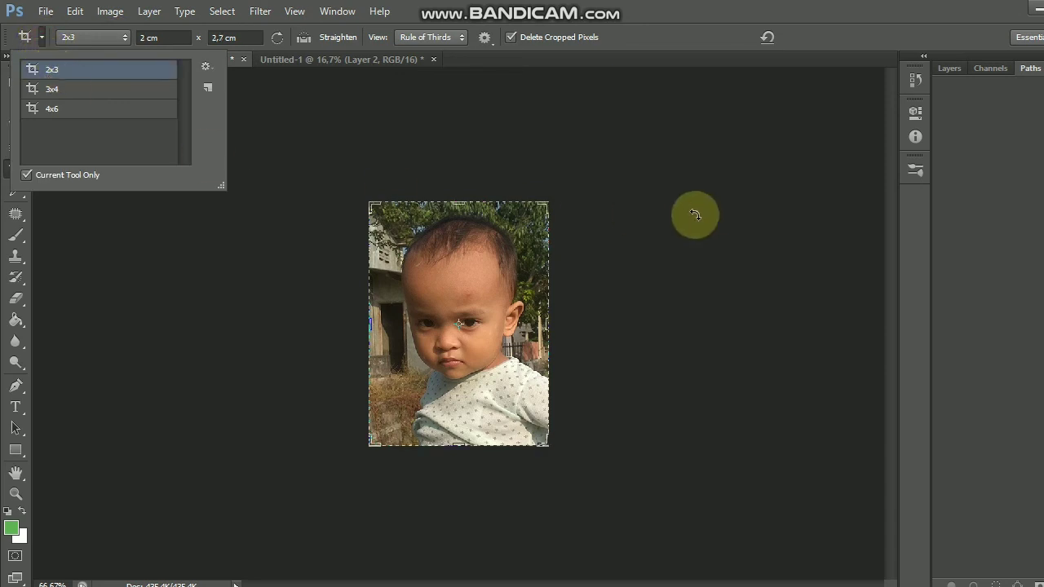
drag(542, 205, 538, 210)
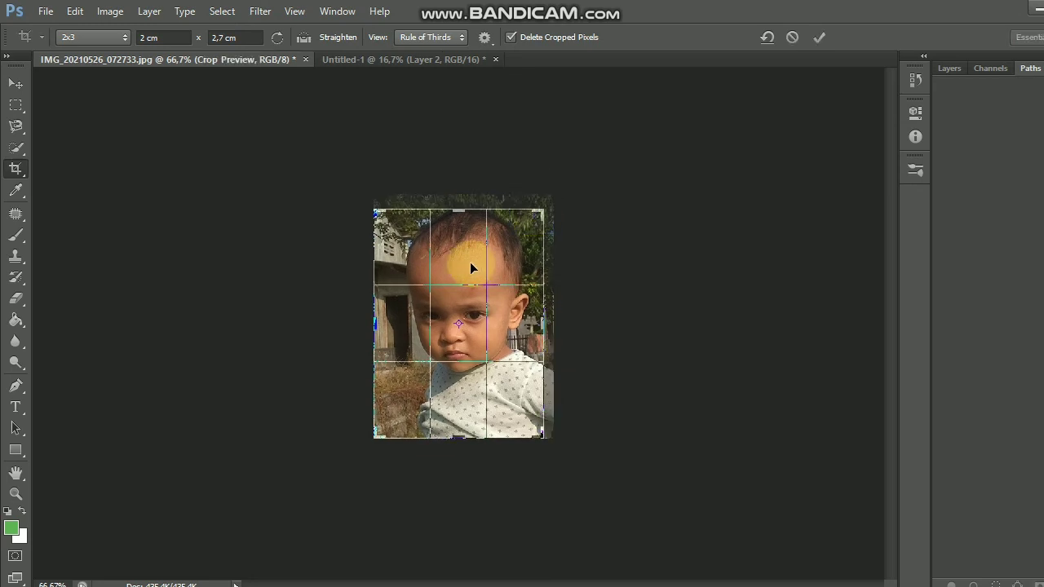
drag(470, 262, 465, 275)
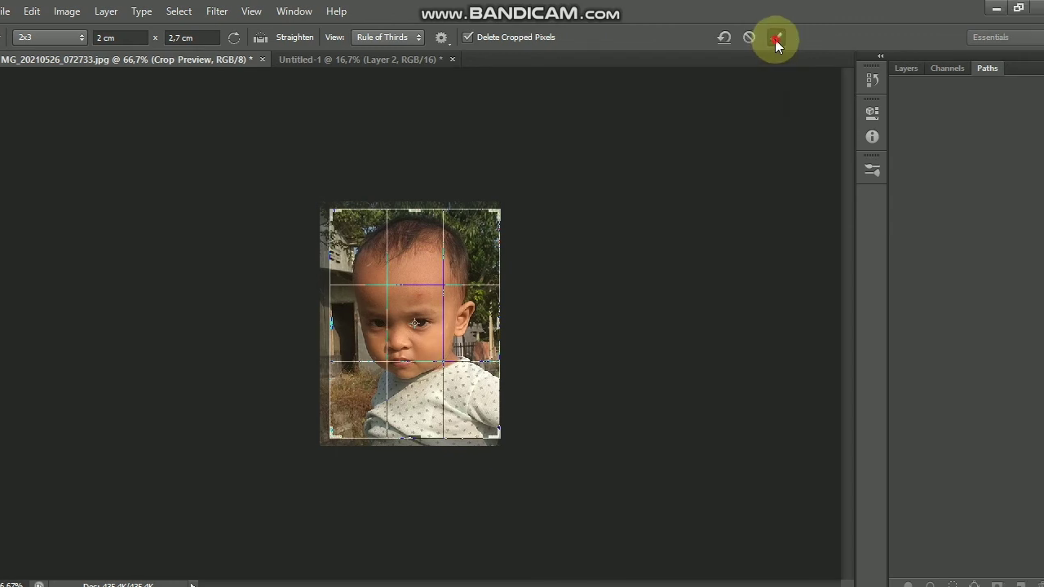
click(775, 39)
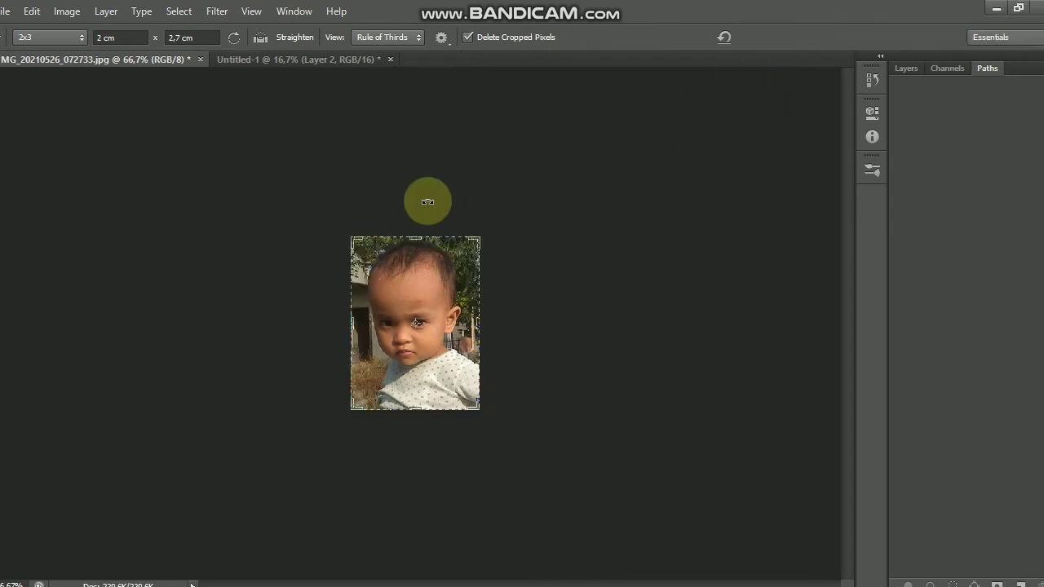
click(16, 84)
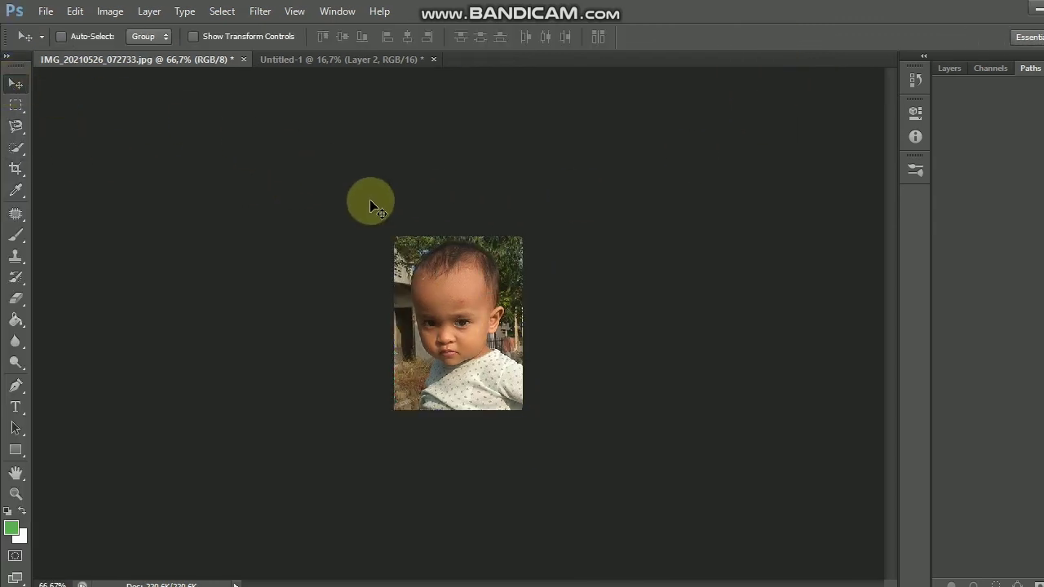
Drag the 2x3 photo onto Untitled-1 as Layer 3, right of the other two photos.
mouse_move(426, 296)
mouse_down()
mouse_move(380, 177)
mouse_move(465, 152)
mouse_move(437, 139)
mouse_move(445, 147)
mouse_up()
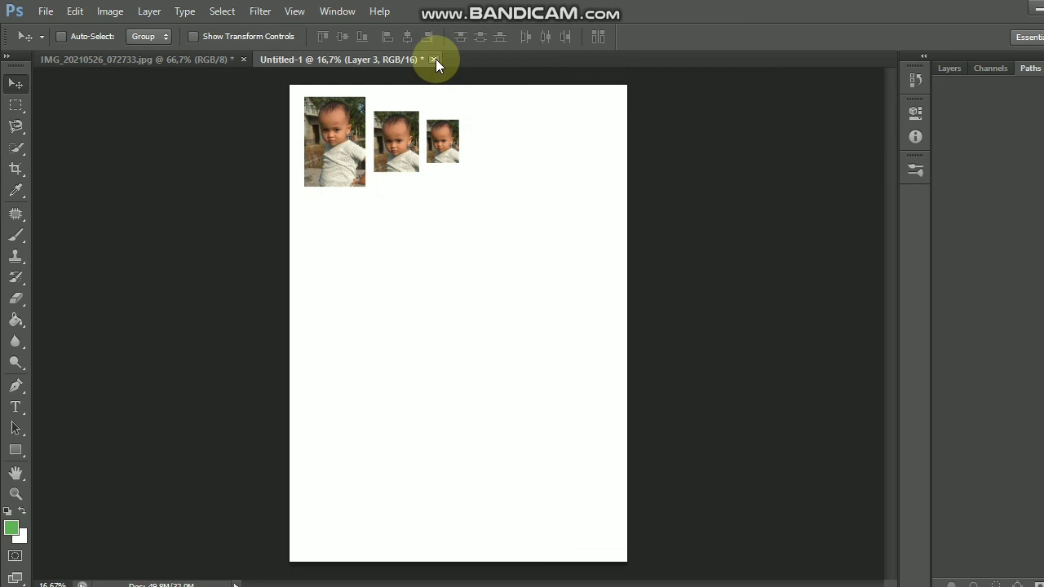
Close Untitled-1 and the IMG photo without saving, then quit Photoshop.
click(435, 59)
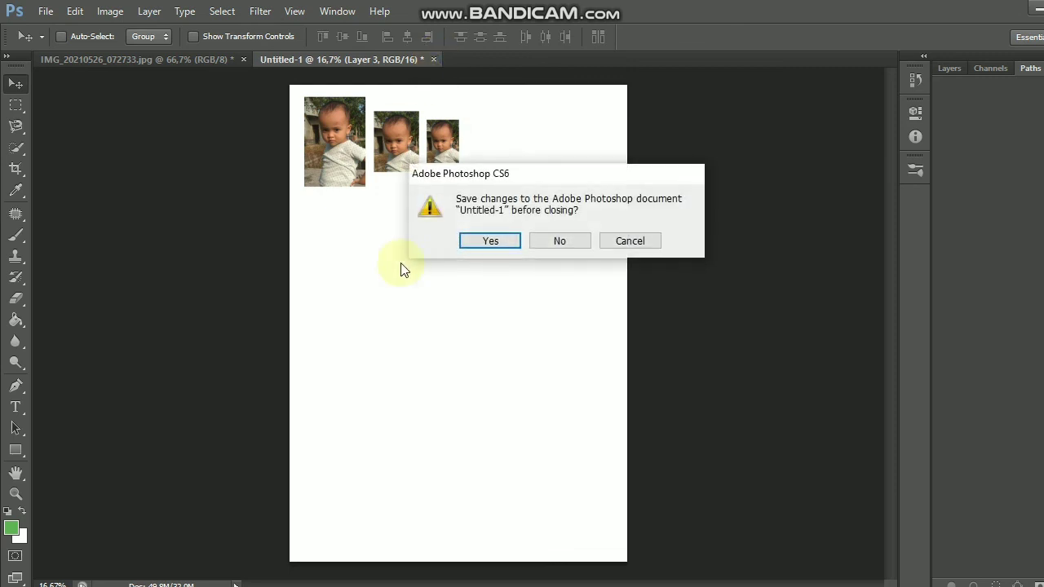
click(558, 238)
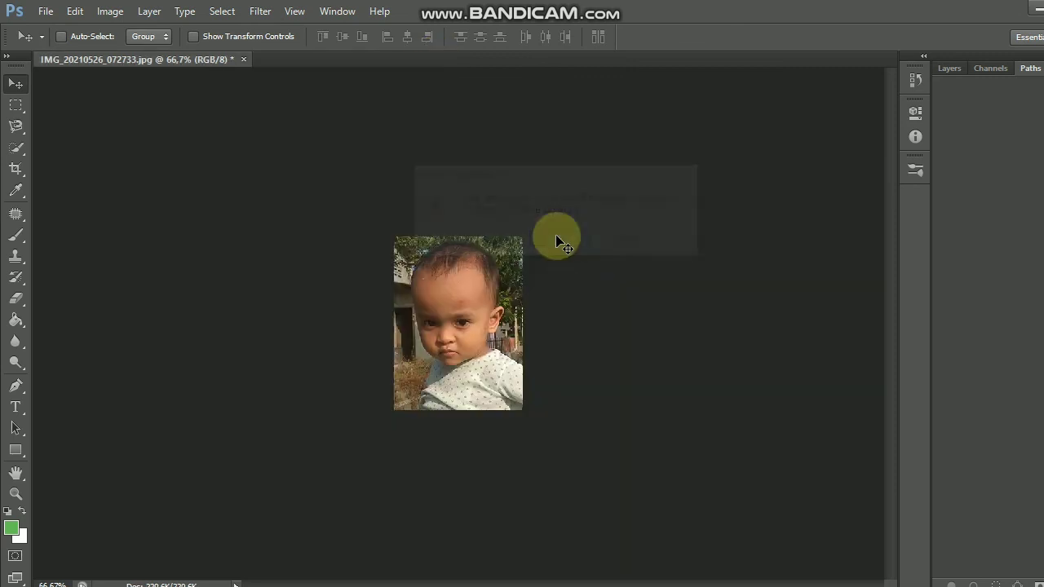
click(244, 60)
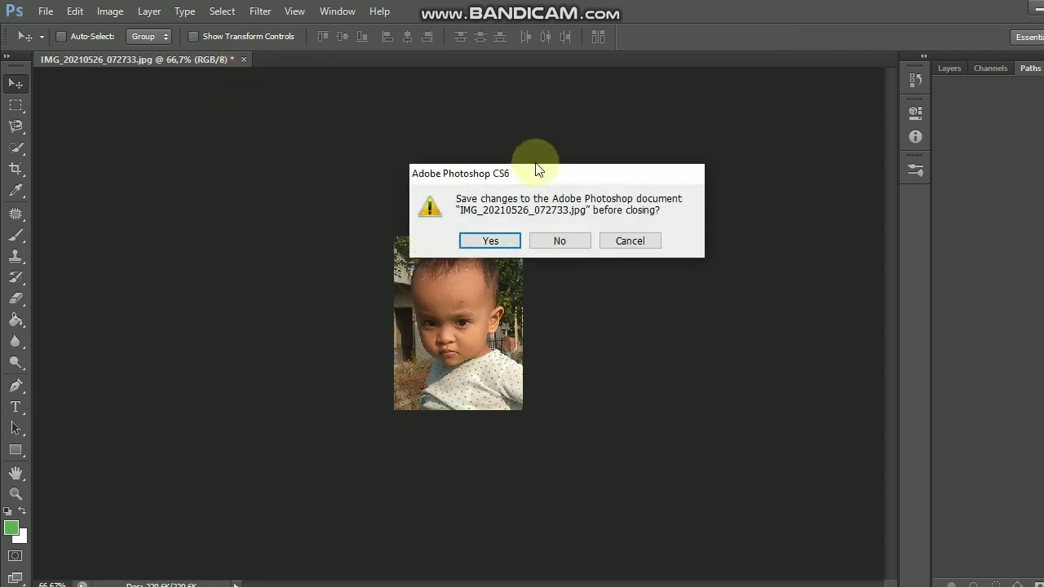
click(559, 243)
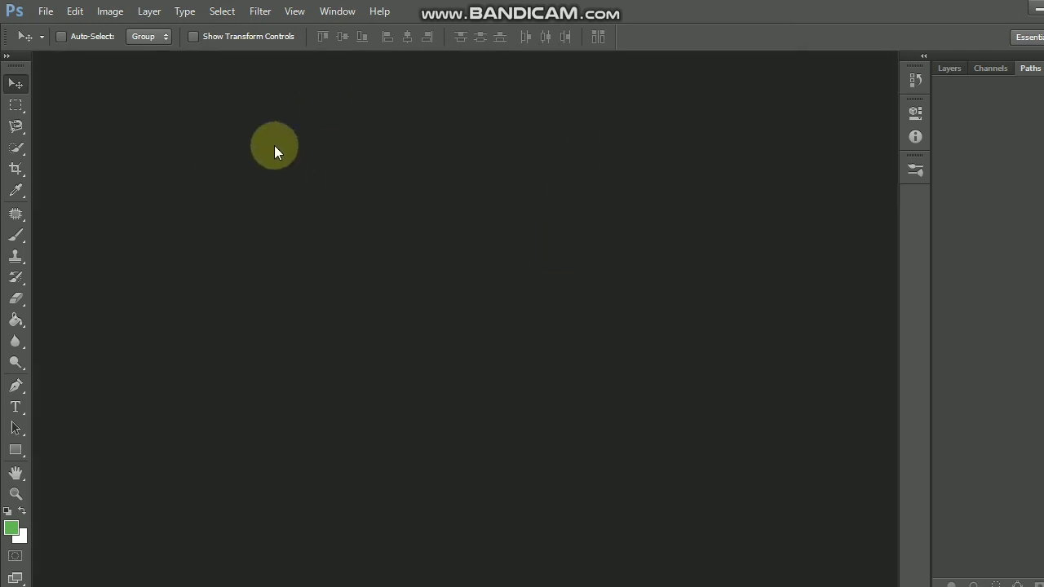
click(1026, 9)
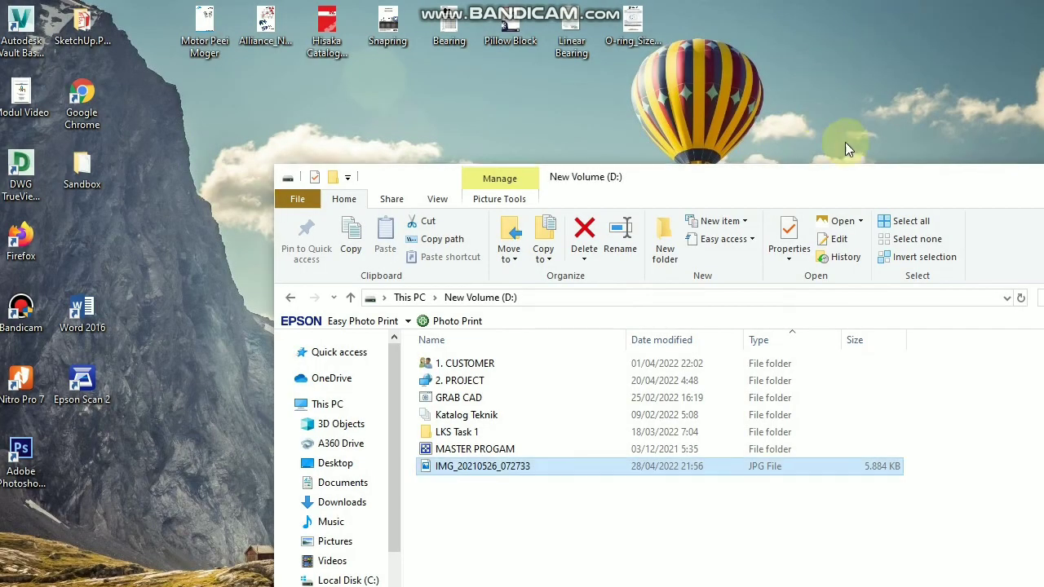
Close File Explorer, refresh the desktop and relaunch Adobe Photoshop CS6.
drag(930, 175, 625, 283)
click(867, 278)
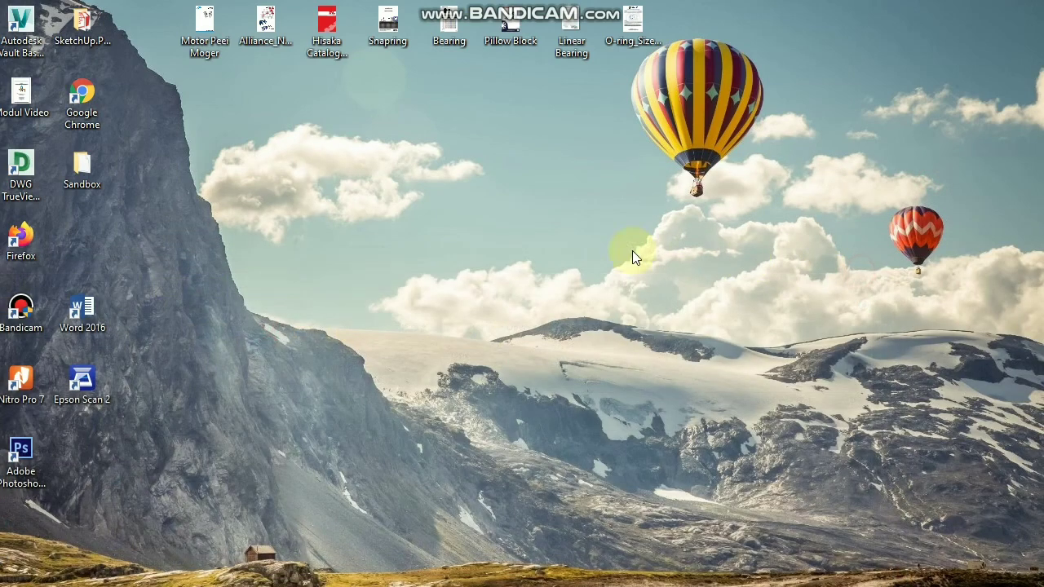
right_click(337, 279)
click(389, 329)
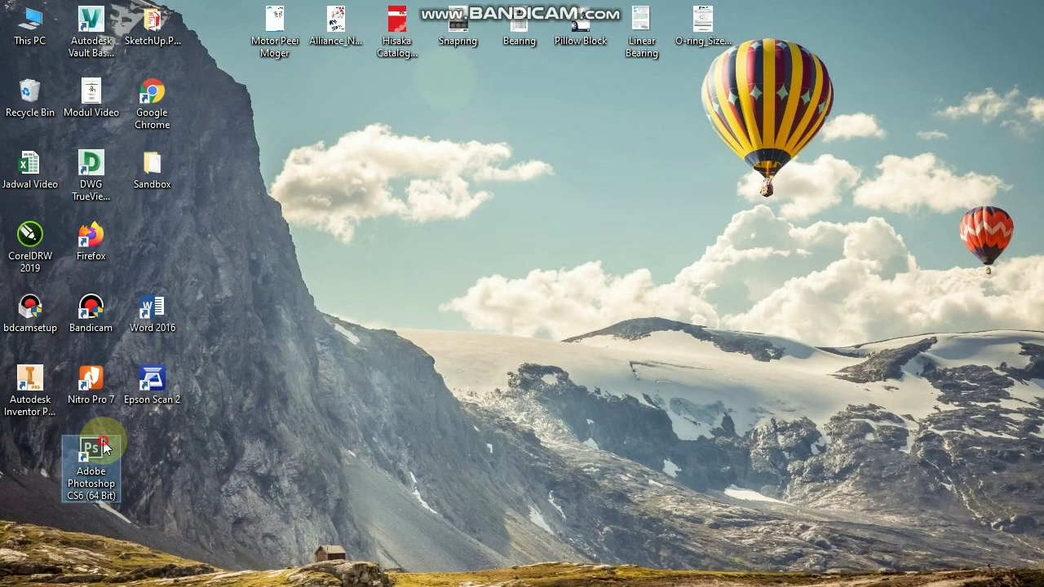
double_click(103, 445)
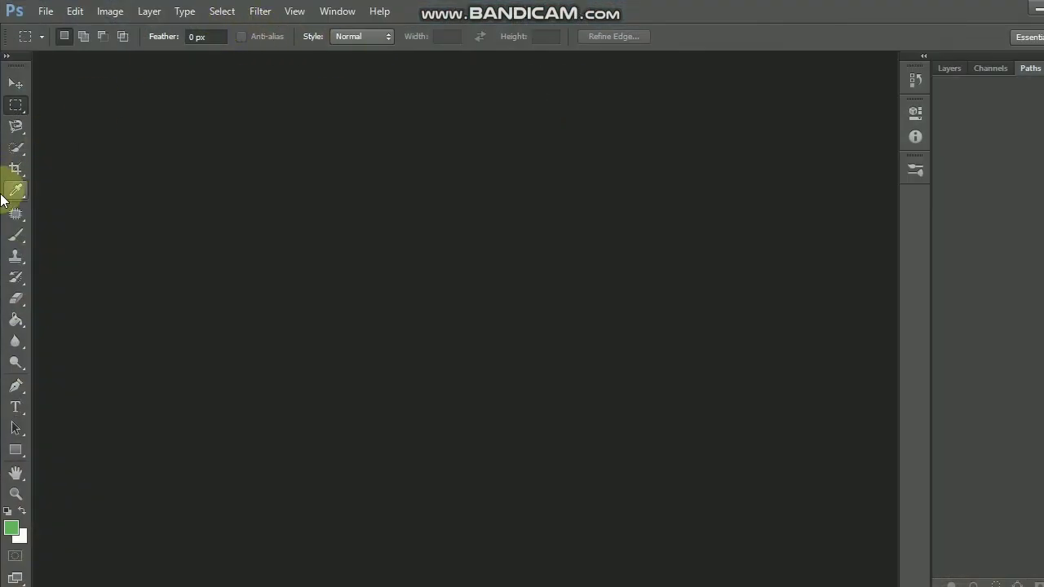
Check that the Crop tool still lists the 2x3, 3x4 and 4x6 presets.
click(13, 171)
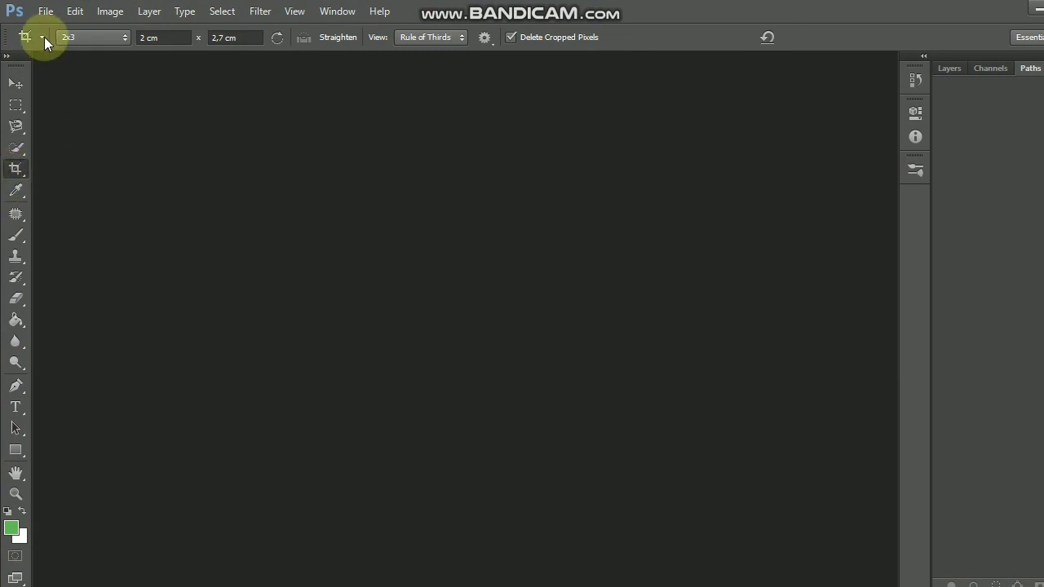
click(45, 37)
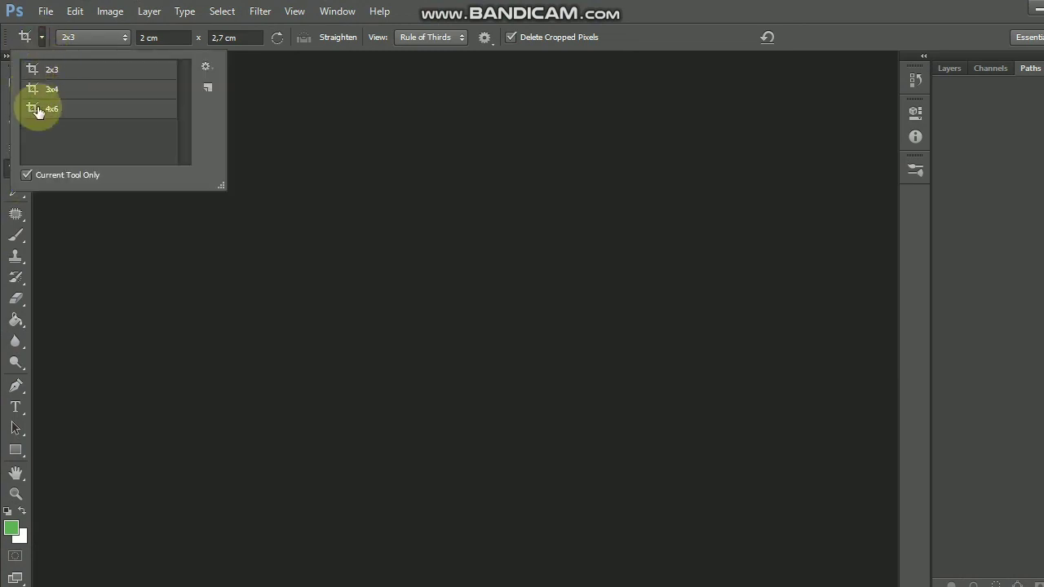